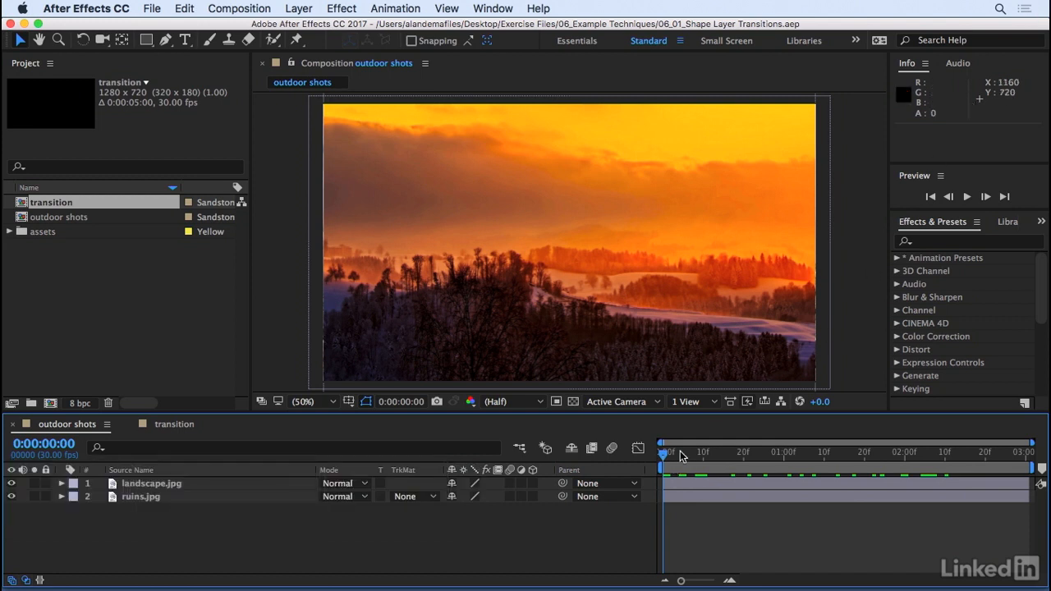
Check the landscape.jpg layer over ruins.jpg in the outdoor shots composition, and switch to the transition composition
left_click_drag(679, 457, 717, 487)
left_click(11, 485)
left_click(156, 426)
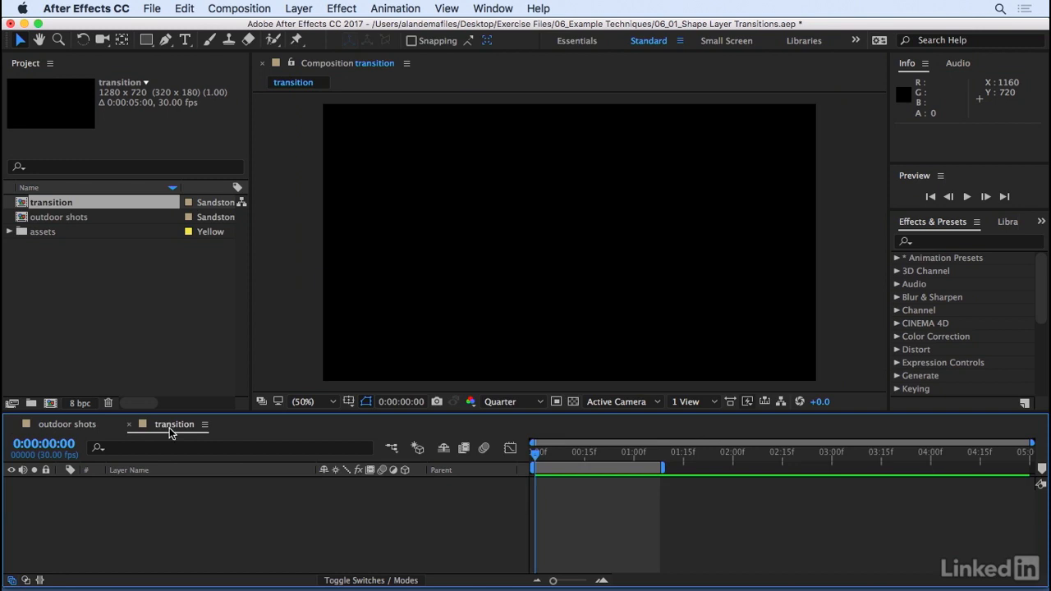
Start a Pen tool path with a 60 px stroke, placing the first point just above the frame's upper-left corner
left_click(164, 42)
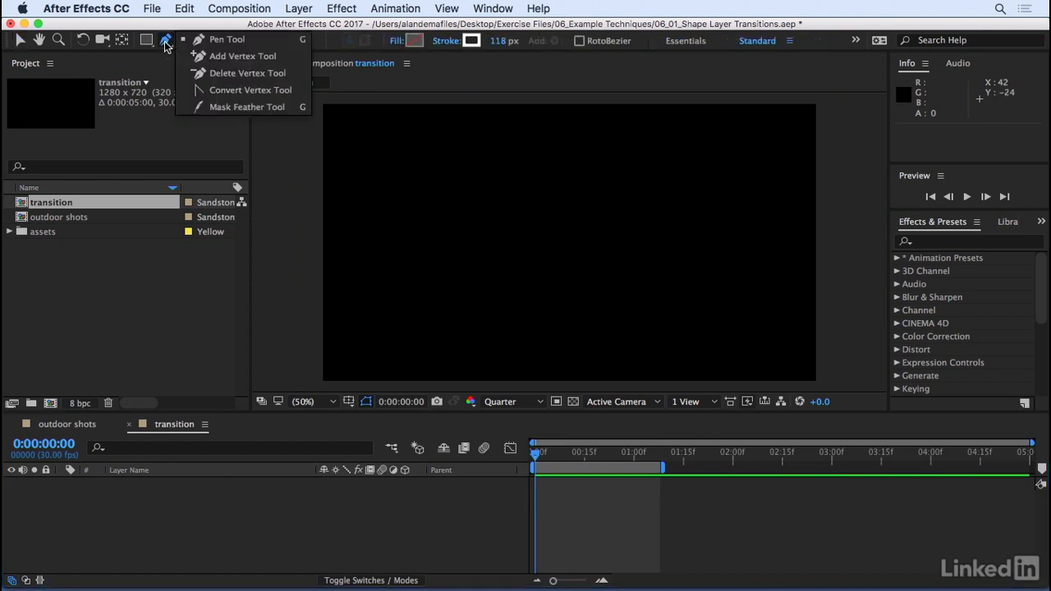
left_click(501, 41)
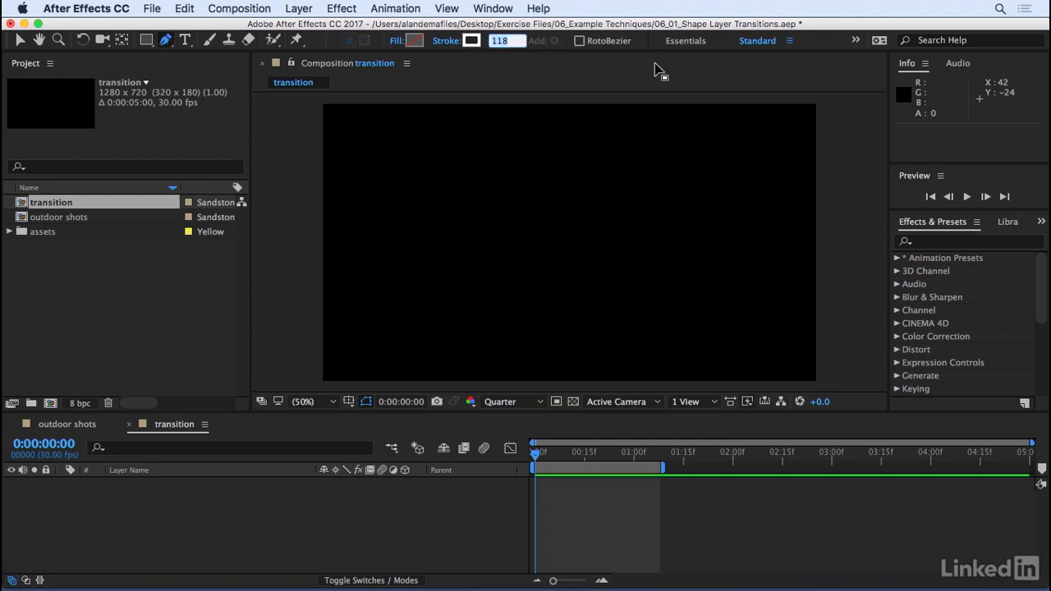
type("60")
key("Return")
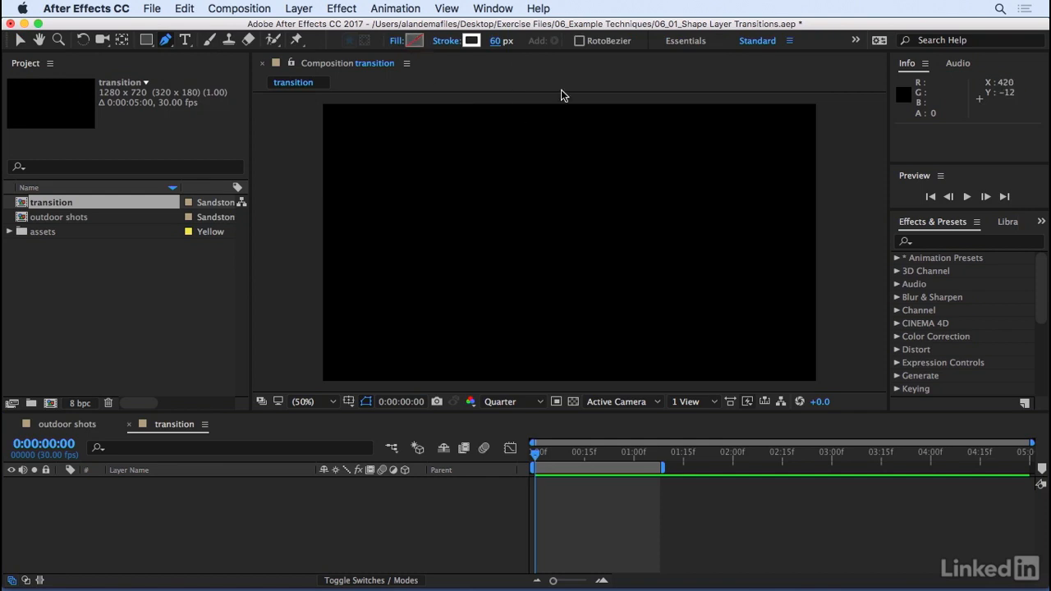
left_click(323, 98)
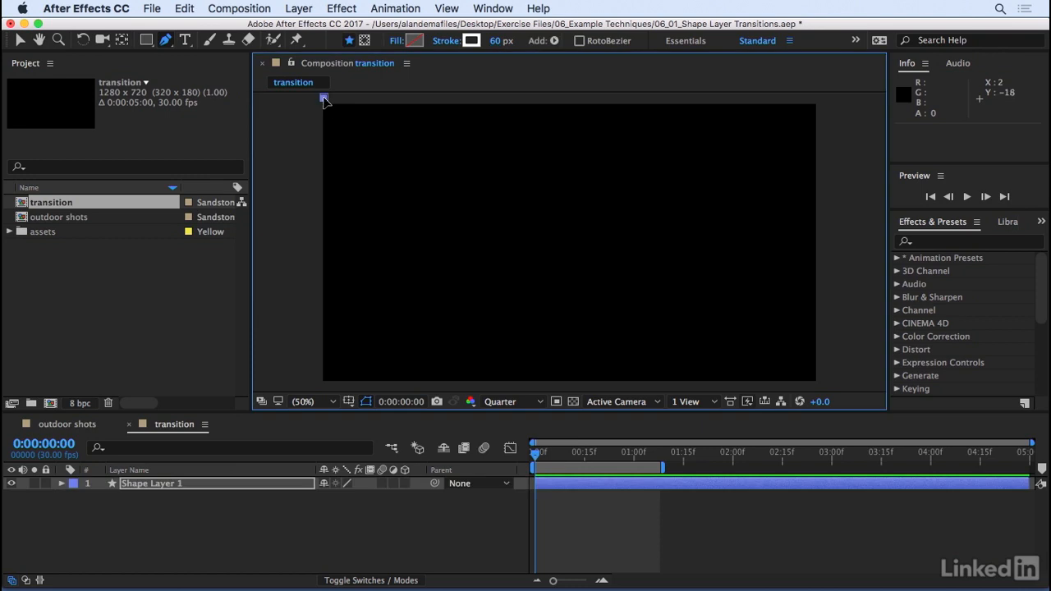
left_click(321, 387)
mouse_move(321, 388)
left_mouse_down()
mouse_move(429, 261)
mouse_move(403, 305)
mouse_move(412, 249)
left_mouse_up()
key("super+z")
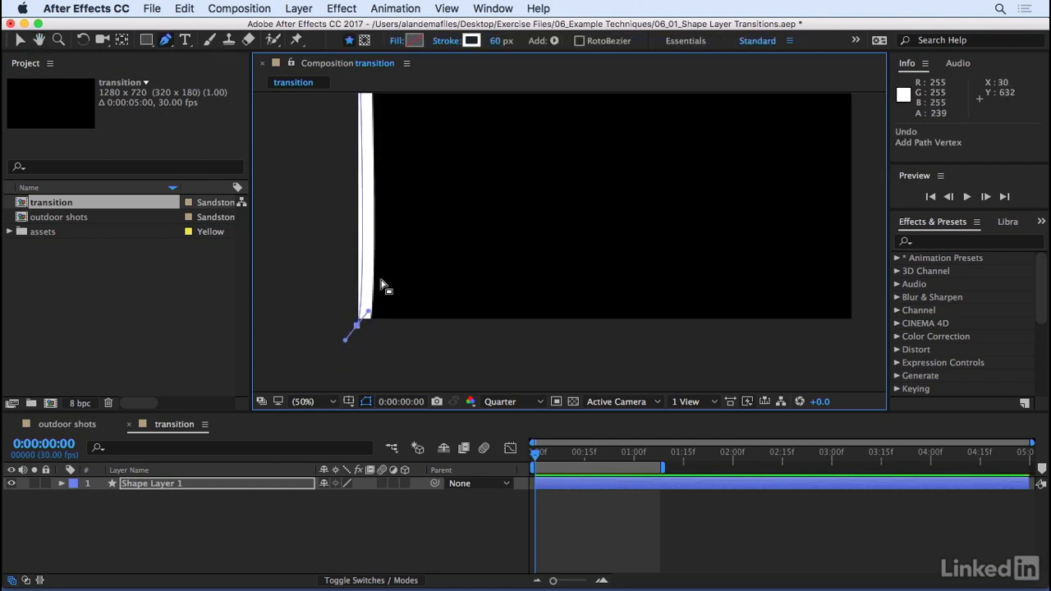
key("super+z")
Complete the straight vertical path down the frame's left edge to just below the frame, and expand the shape layer's properties
mouse_move(417, 153)
left_mouse_down()
mouse_move(424, 238)
mouse_move(437, 230)
left_mouse_up()
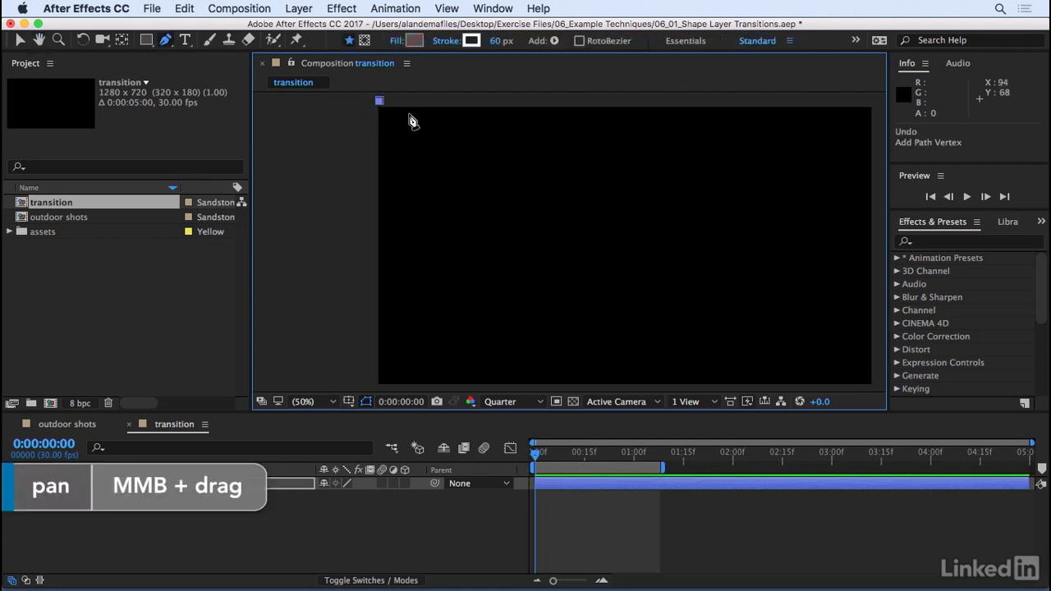
left_click(379, 386)
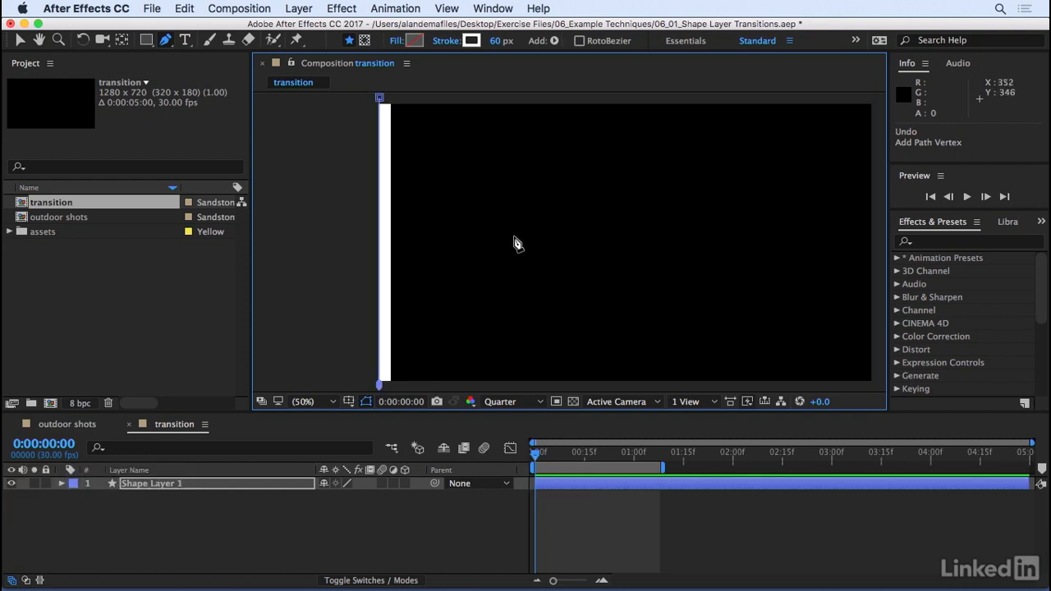
left_click(62, 484)
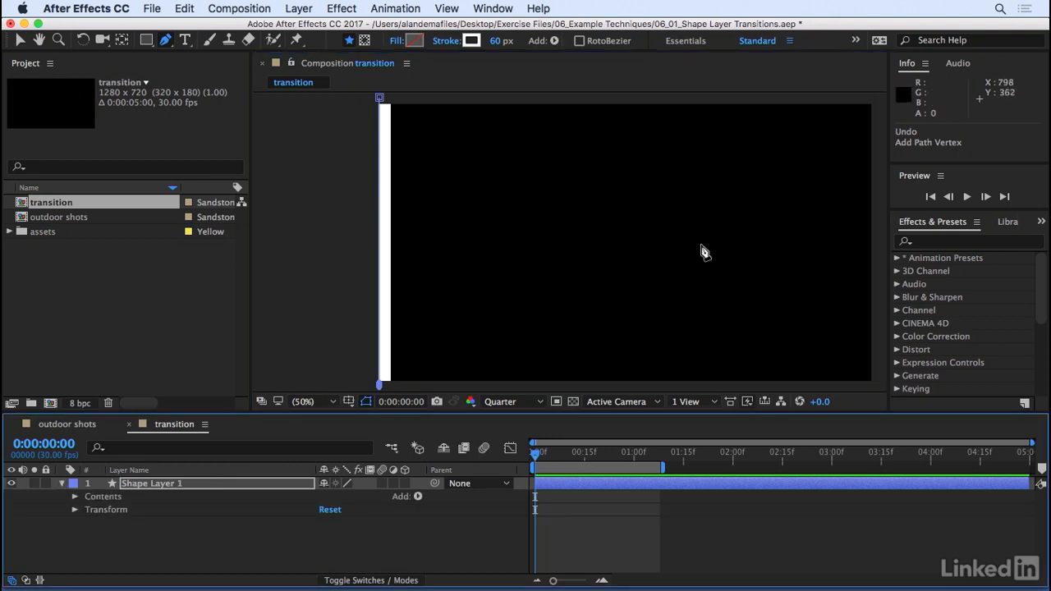
left_click_drag(551, 263, 498, 263)
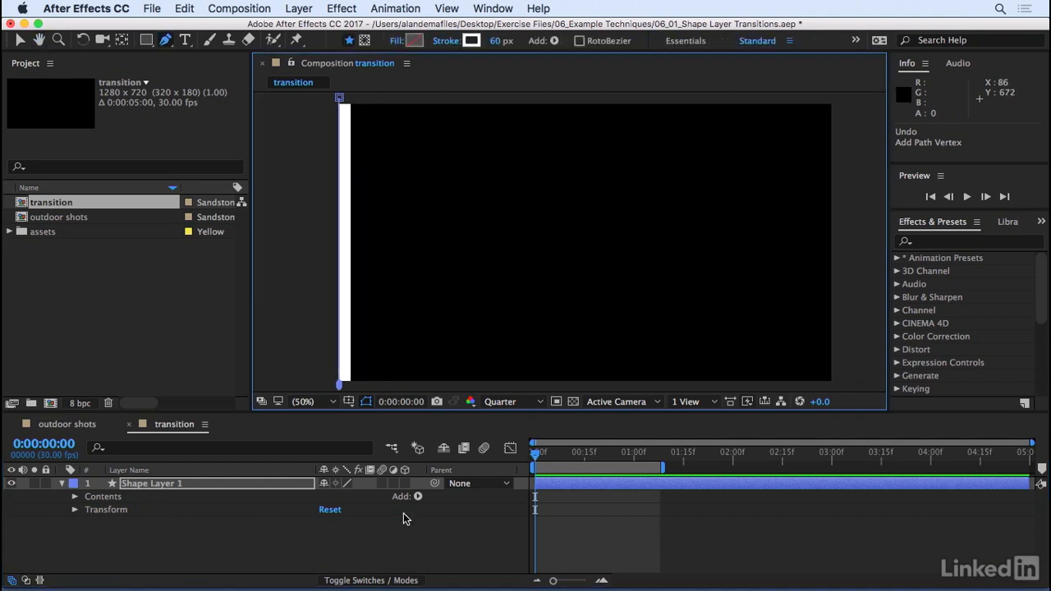
Add a Repeater to the shape layer and set its copies to 6
left_click(418, 496)
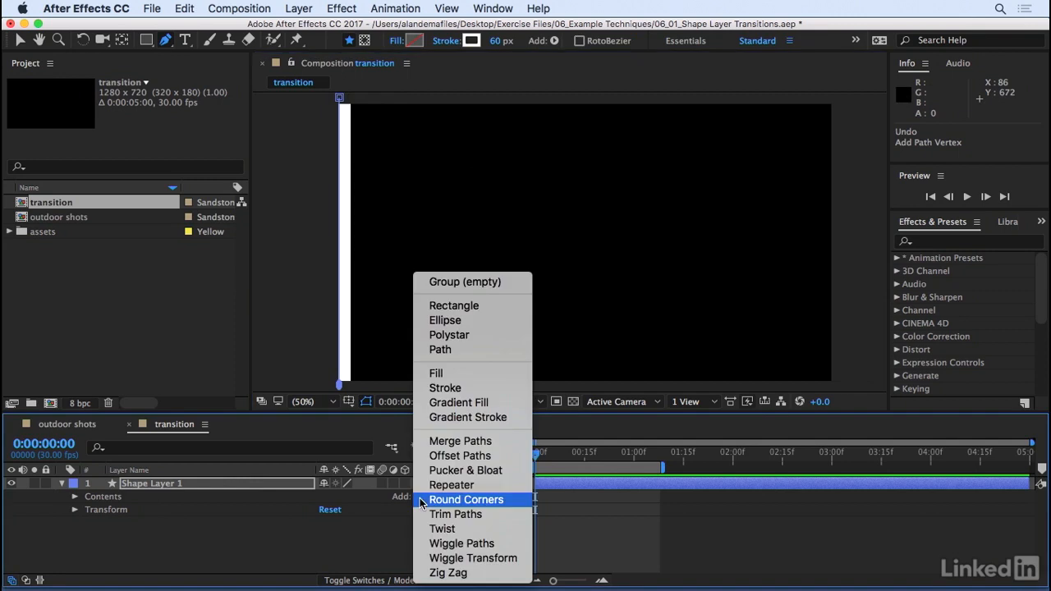
left_click(470, 486)
scroll(161, 534, "down", 1)
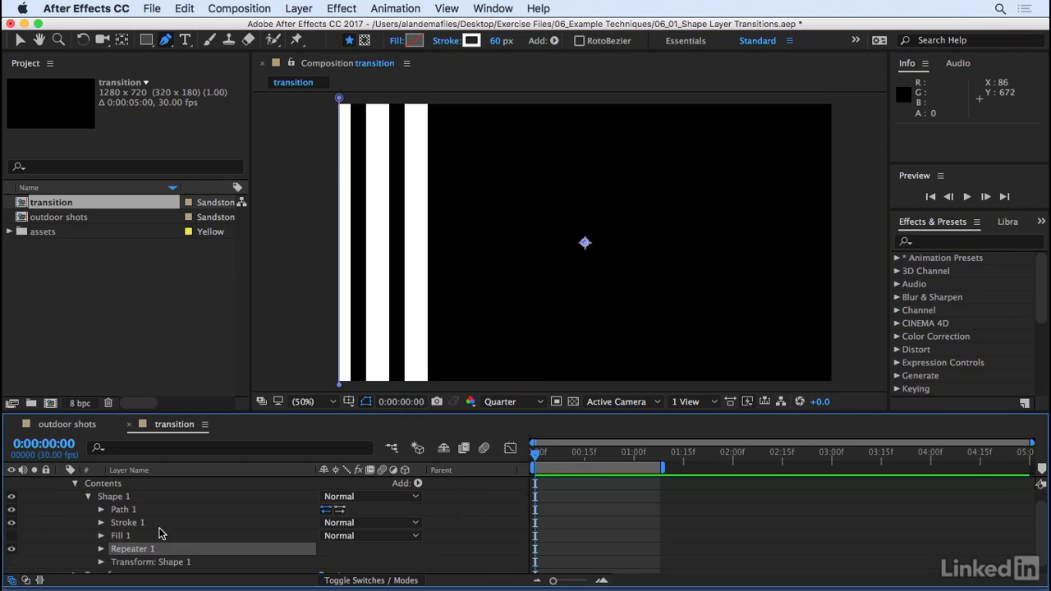
left_click(101, 549)
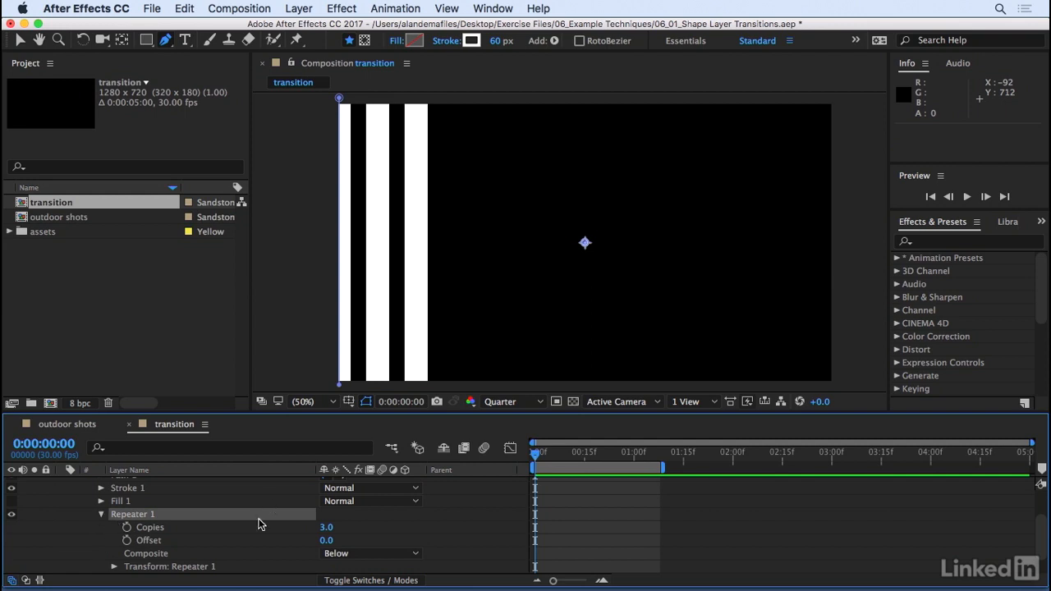
left_click(346, 528)
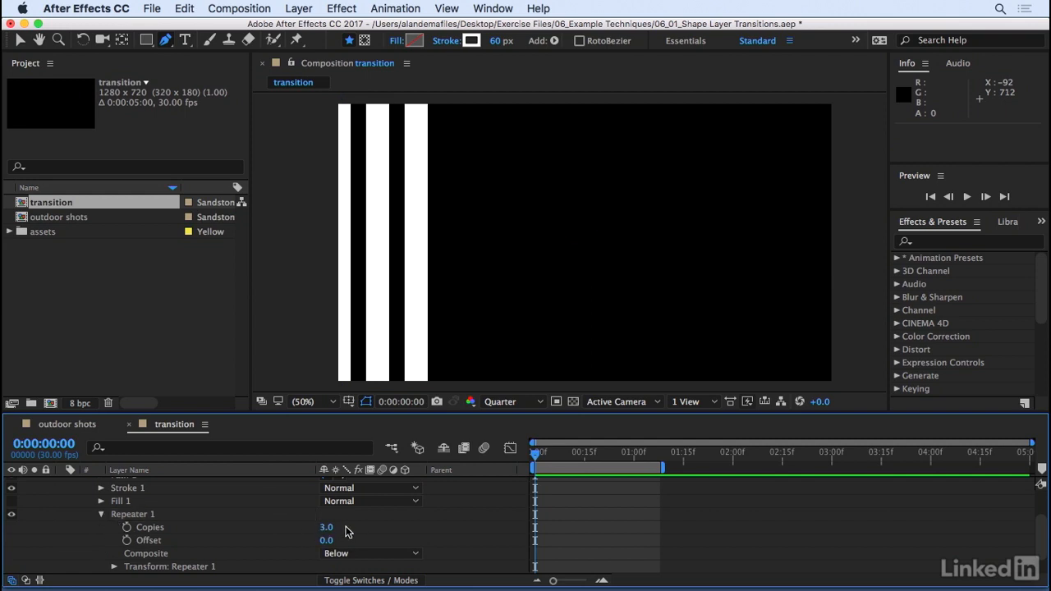
left_click_drag(327, 527, 340, 533)
left_click(337, 529)
key("Return")
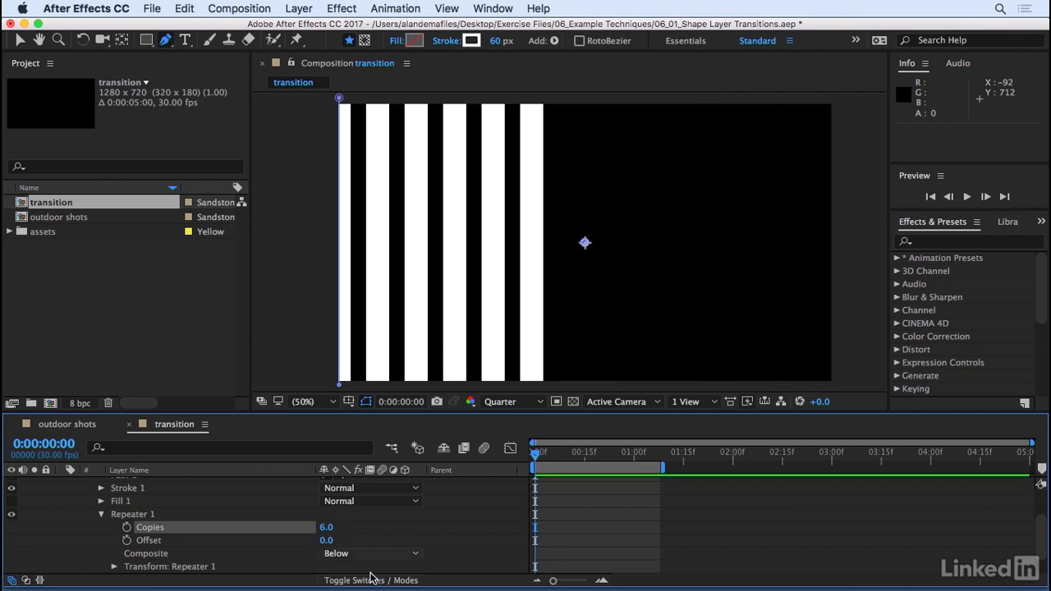
Set the Repeater's transform position to 192 horizontally and its number of copies to 8
scroll(410, 528, "down", 1)
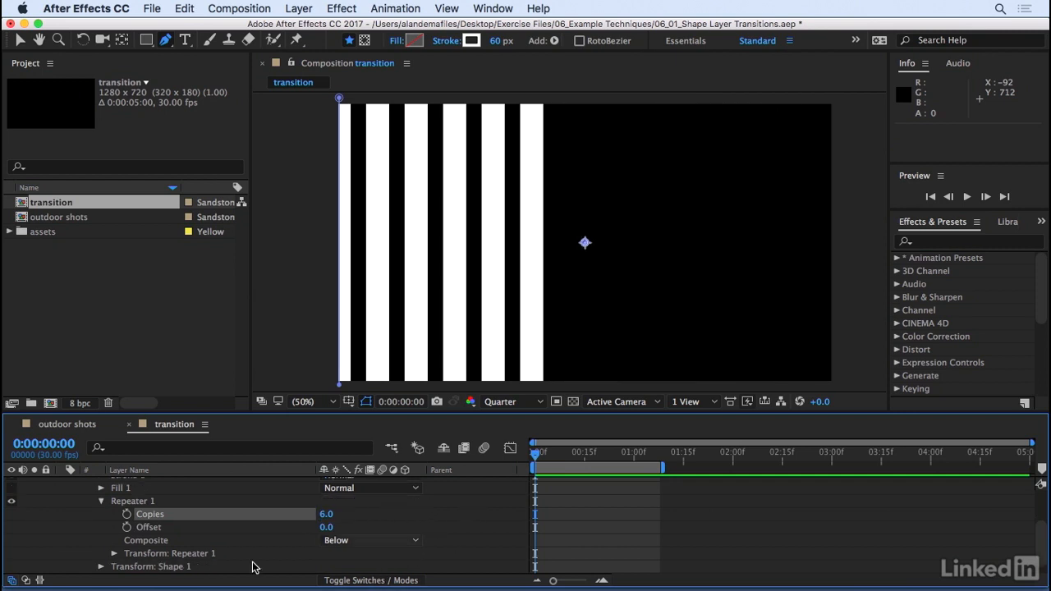
left_click(133, 557)
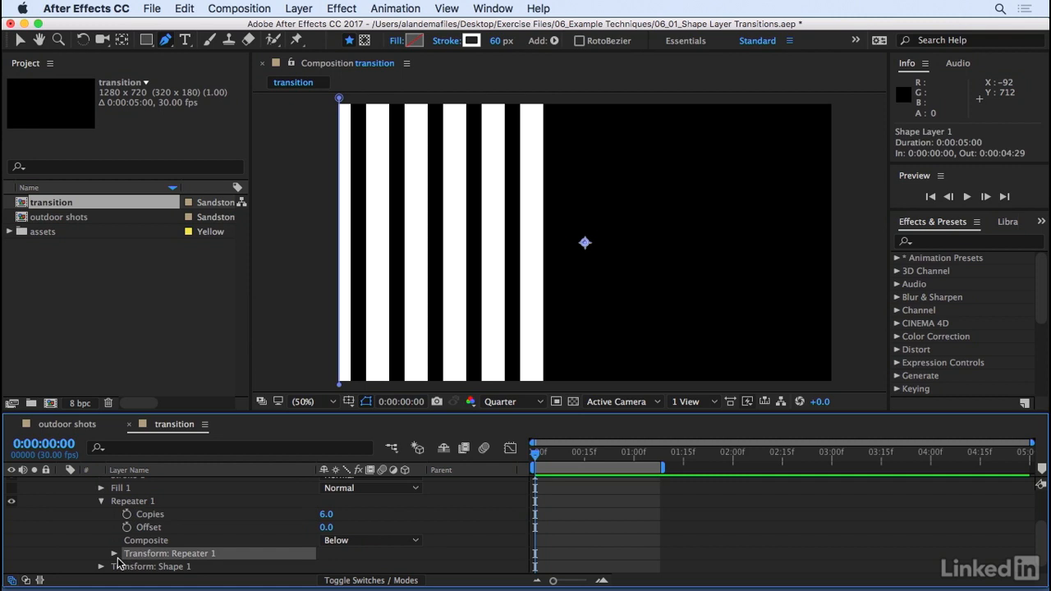
left_click(113, 554)
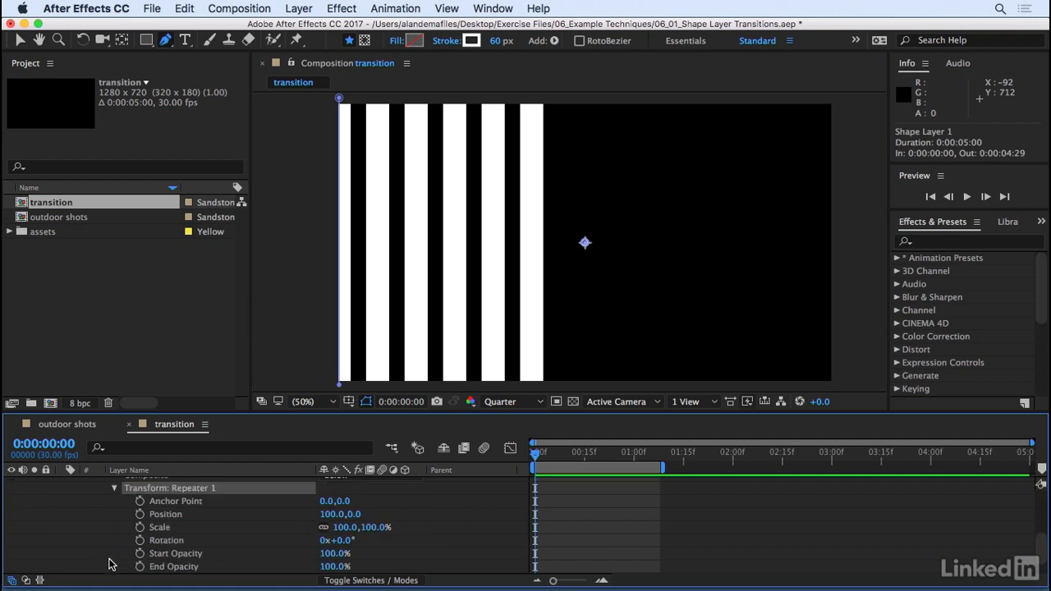
left_click_drag(329, 516, 403, 517)
scroll(402, 516, "up", 4)
left_click(333, 501)
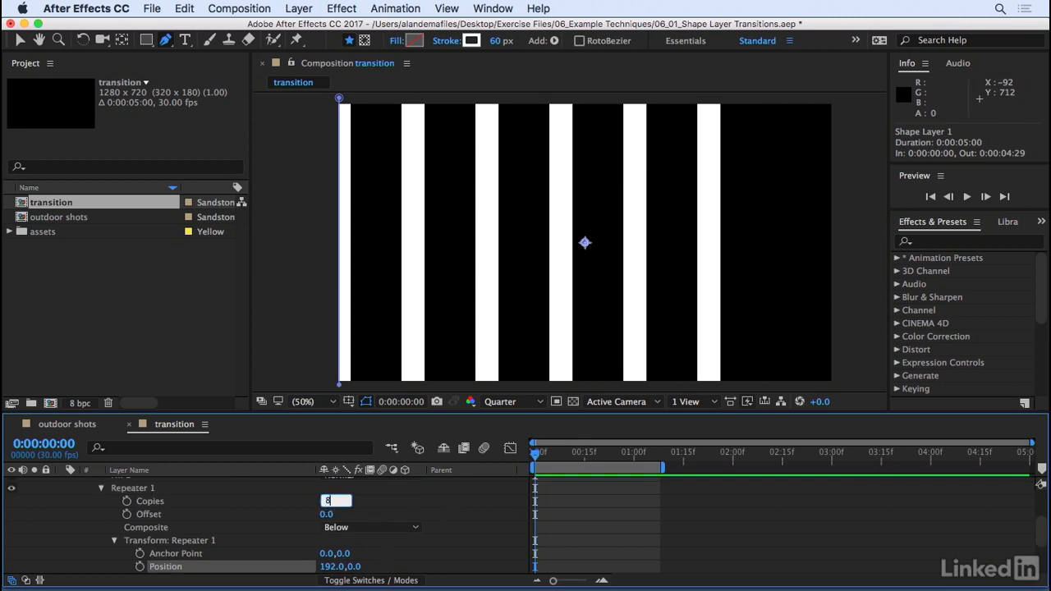
type("8")
key("Return")
Reduce the Repeater's horizontal position offset until the eight stripes span exactly from the frame's left edge to its right edge
scroll(421, 509, "down", 2)
mouse_move(328, 540)
left_mouse_down()
mouse_move(301, 544)
mouse_move(326, 546)
left_mouse_up()
left_click(403, 541)
Widen the shape layer's stroke to 92 px and set the composition preview resolution to Half
scroll(403, 541, "up", 3)
scroll(136, 518, "up", 4)
left_click(133, 484)
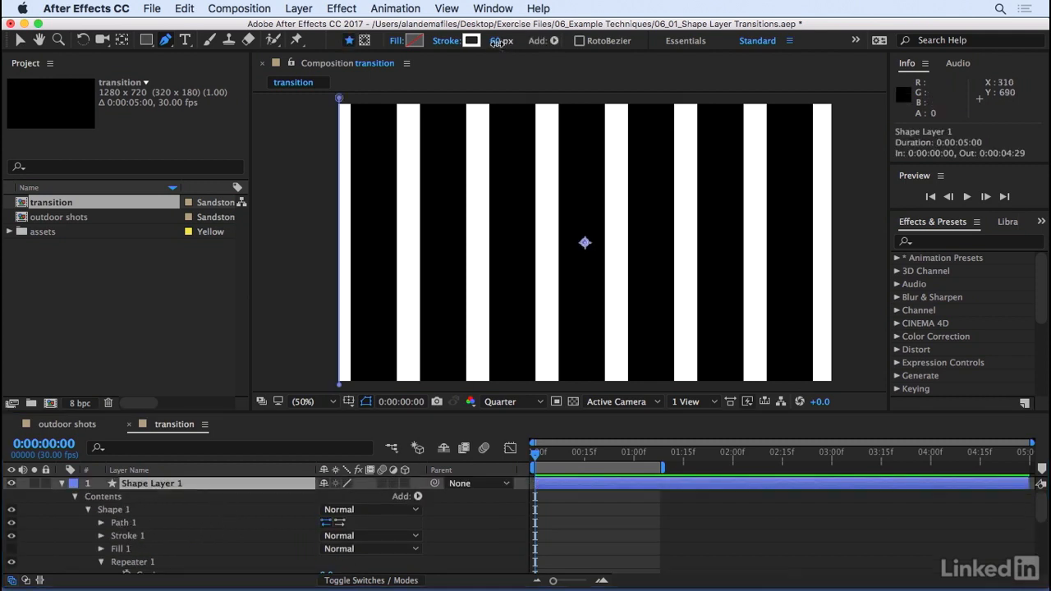
key("Return")
left_click_drag(502, 43, 485, 343)
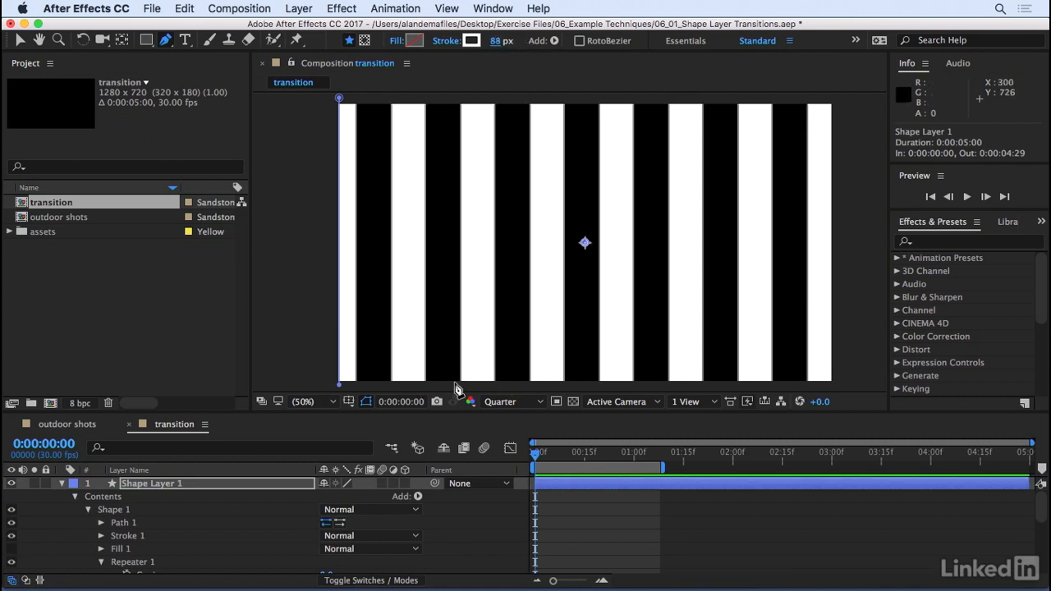
left_click(537, 404)
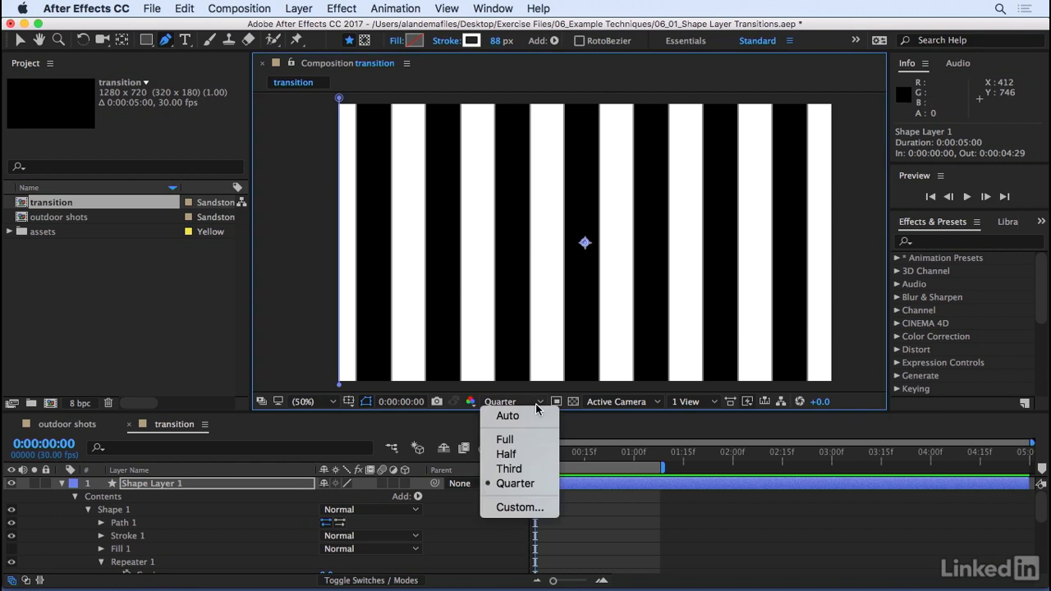
left_click(505, 454)
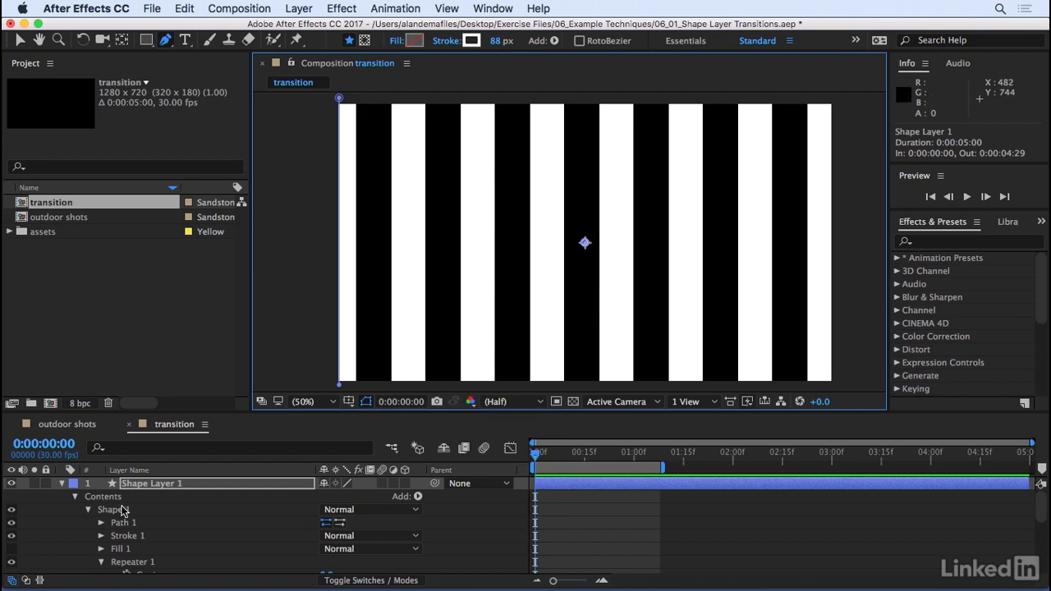
left_click_drag(496, 43, 499, 41)
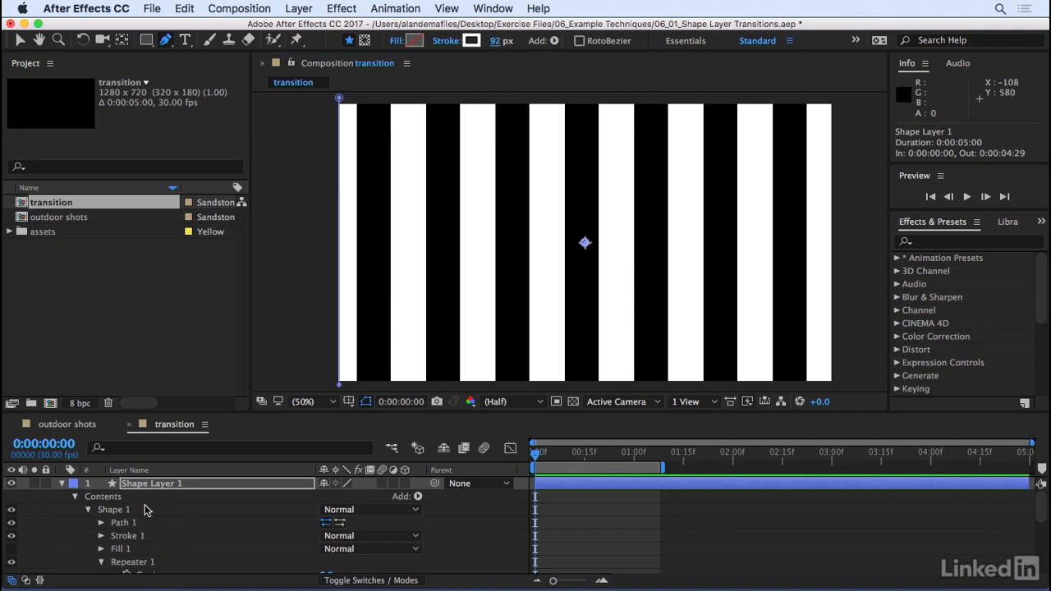
Try adding a Trim Paths operator inside the Shape 1 group, and undo the addition
left_click(88, 510)
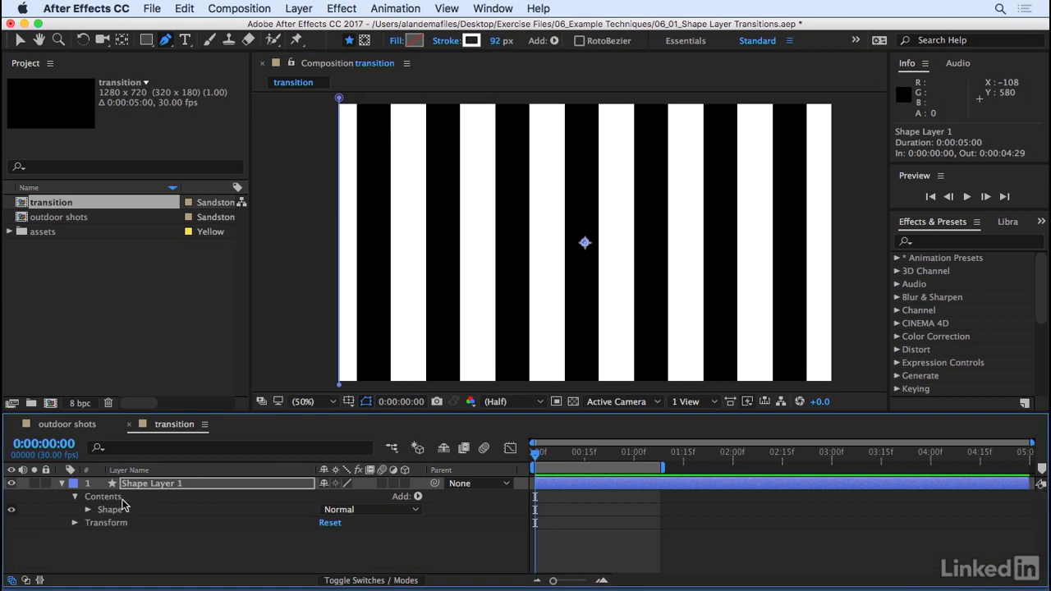
left_click(418, 498)
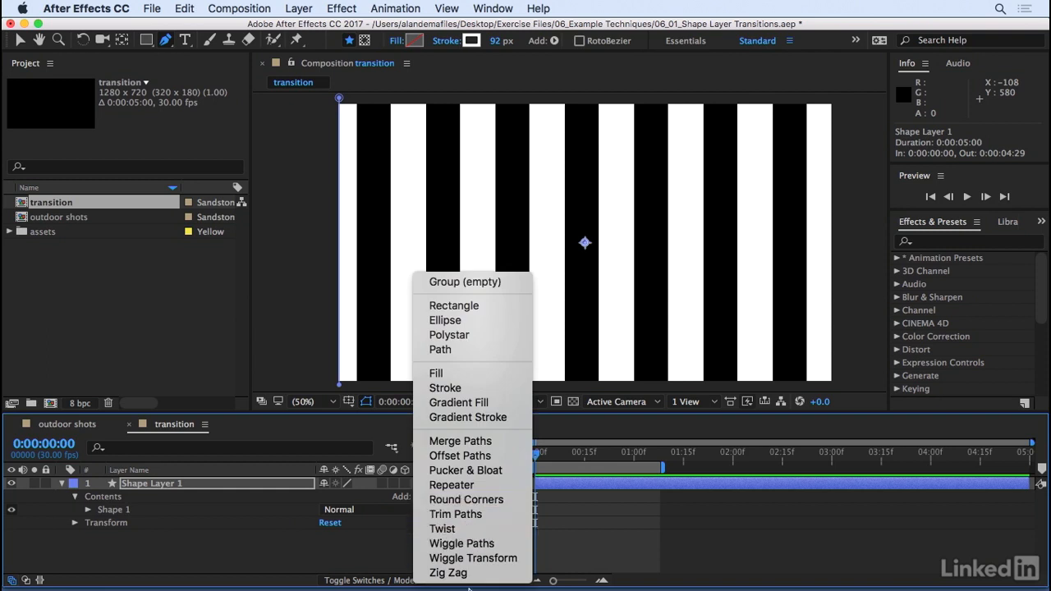
left_click(462, 515)
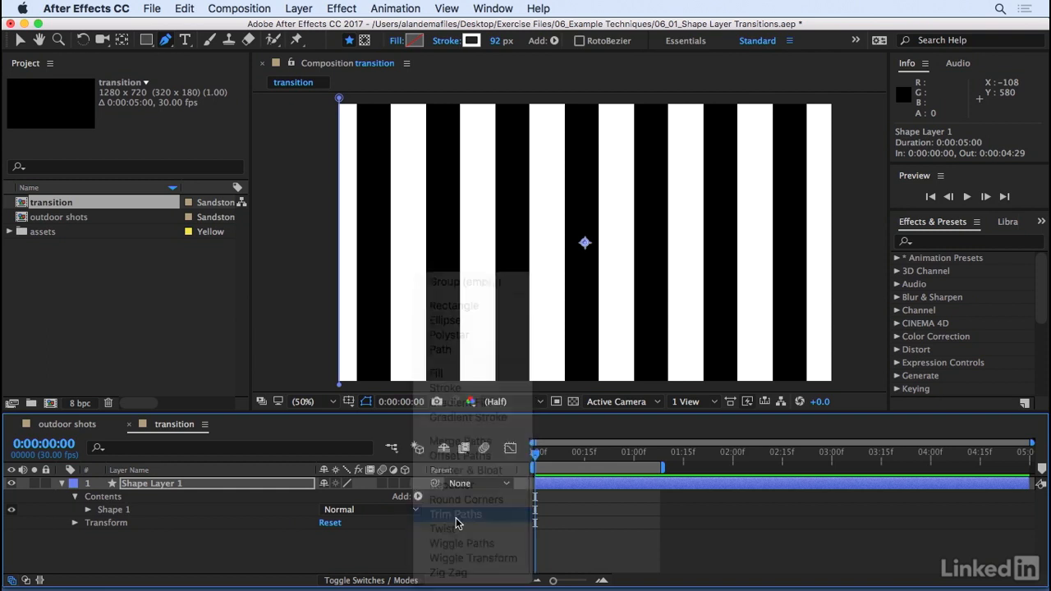
scroll(148, 547, "down", 2)
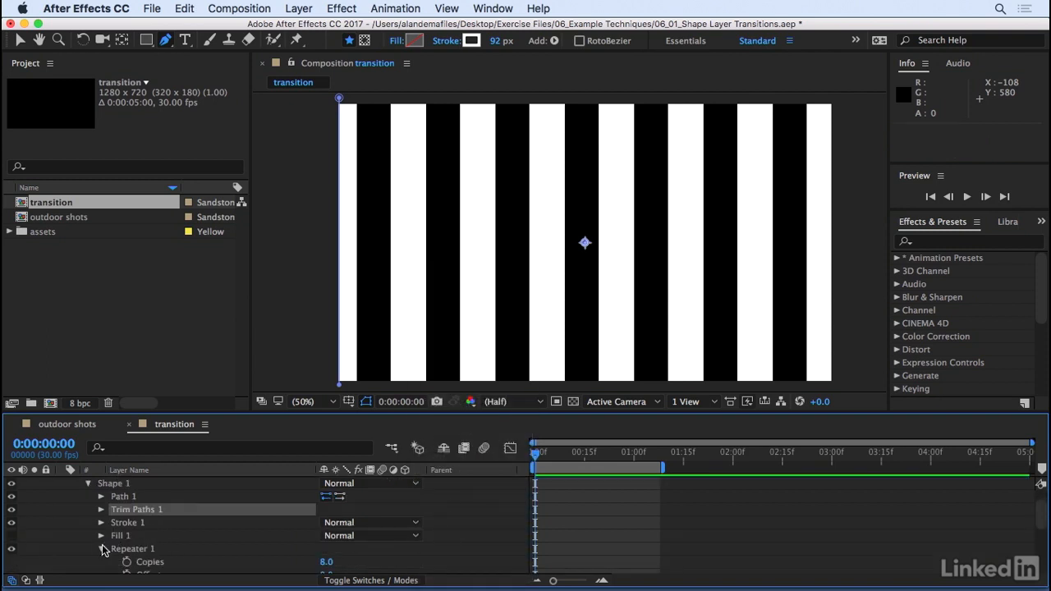
left_click(101, 549)
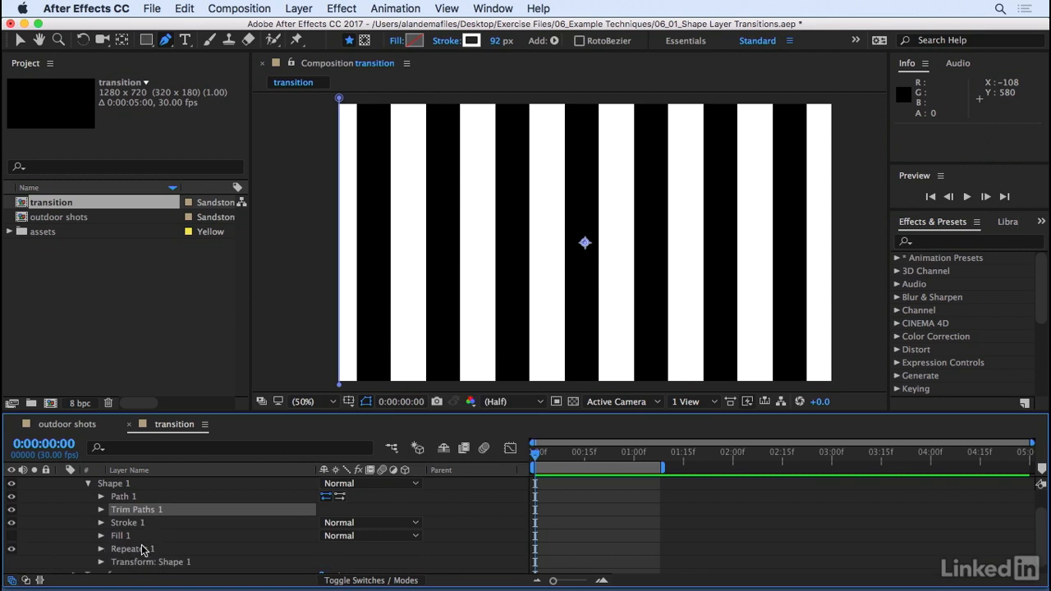
left_click(131, 514)
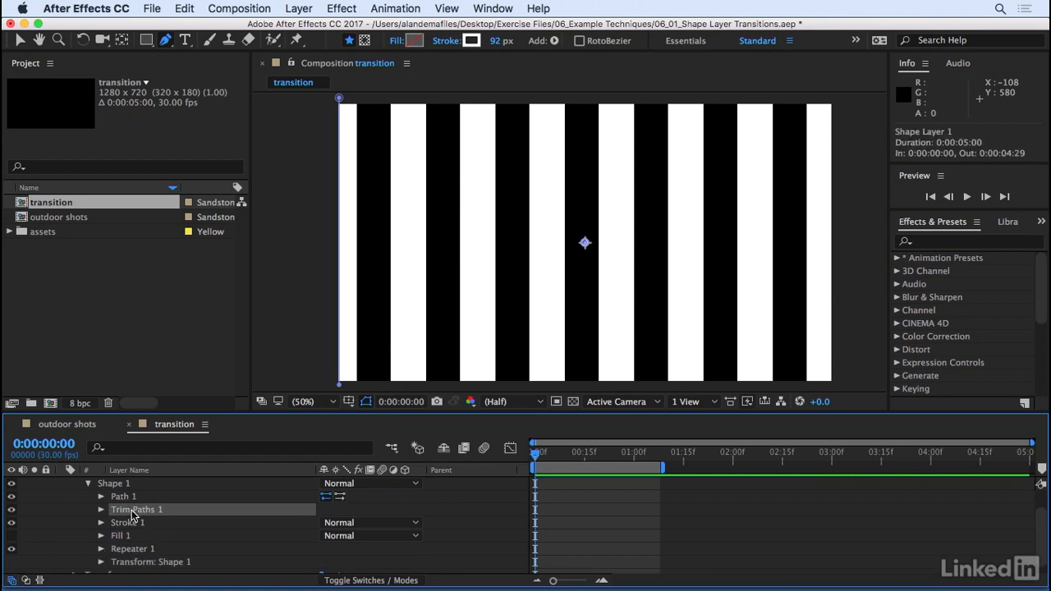
key("super+z")
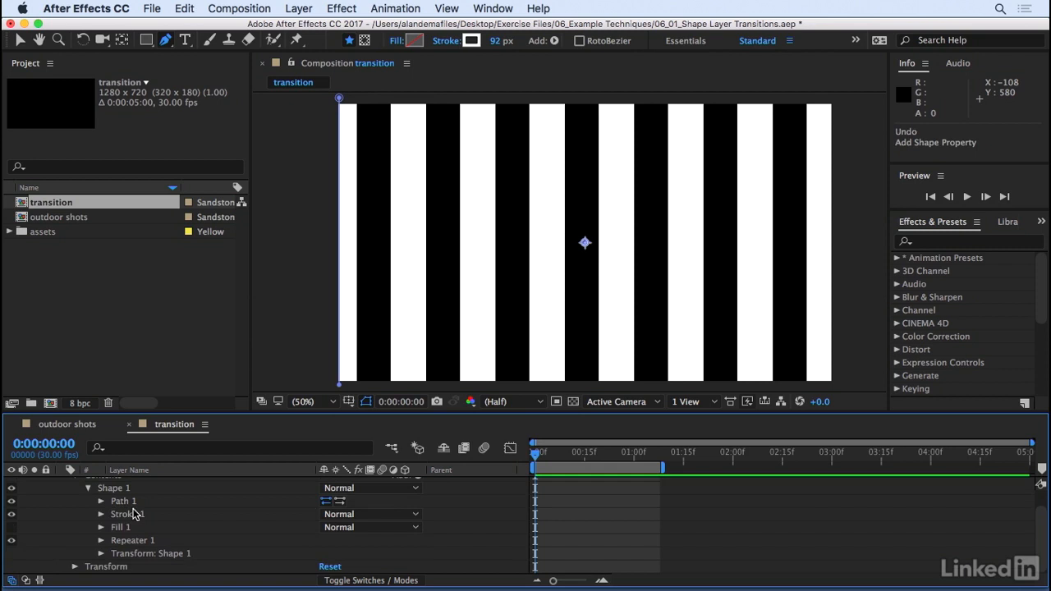
Add Trim Paths to the shape layer's Contents, outside the Shape 1 group, and check the group's contents
scroll(105, 509, "up", 1)
left_click(87, 503)
left_click(105, 499)
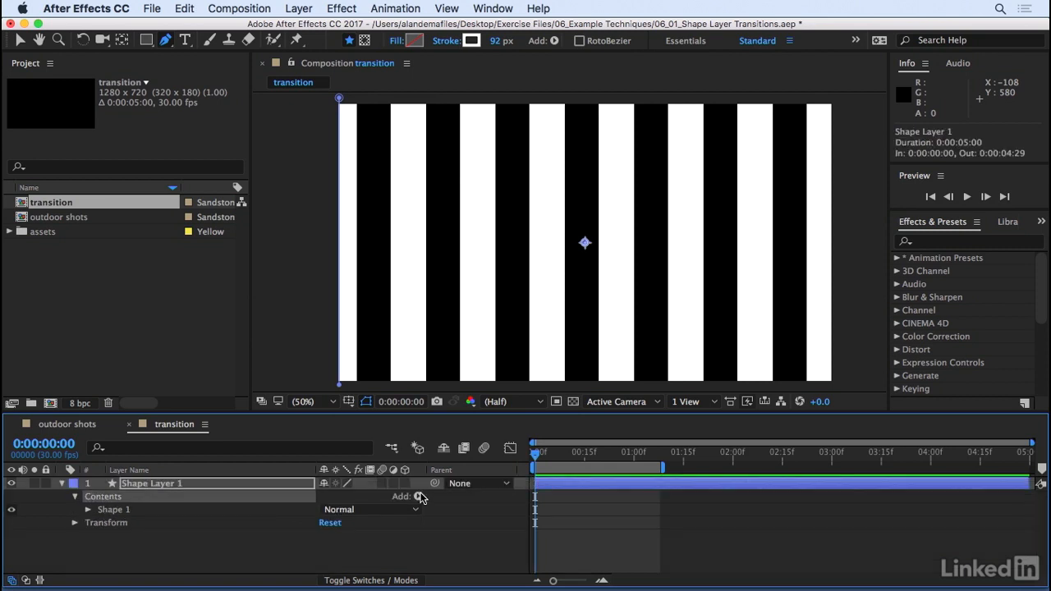
left_click(418, 497)
left_click(485, 515)
left_click(115, 512)
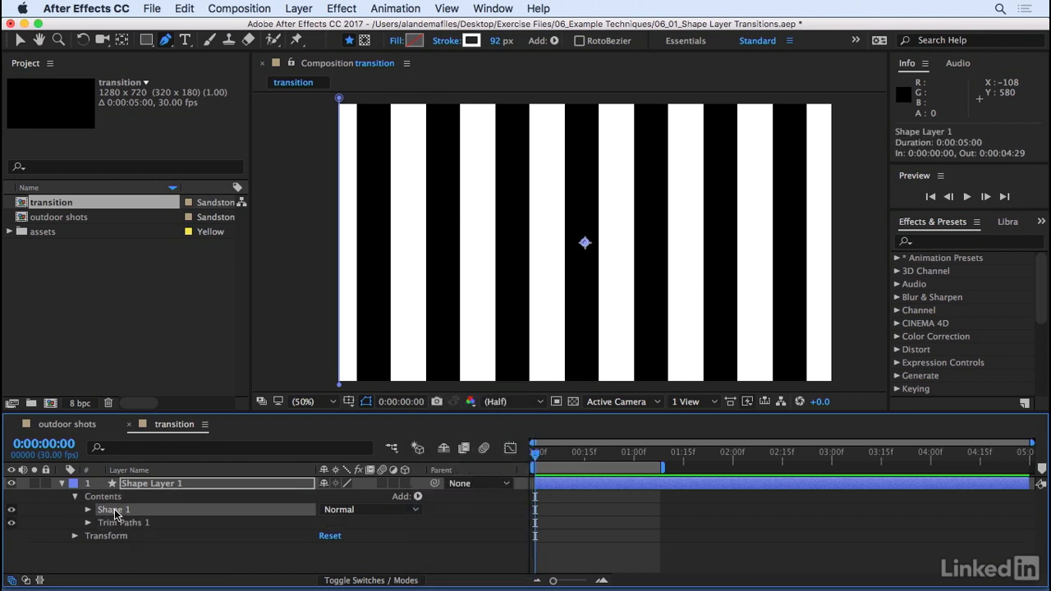
left_click(88, 510)
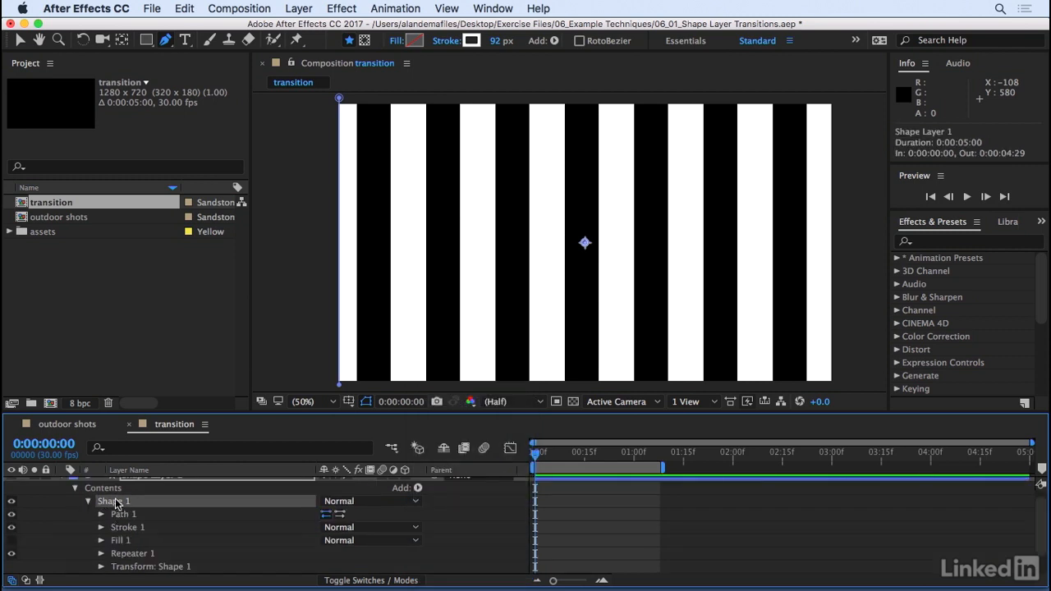
left_click(86, 502)
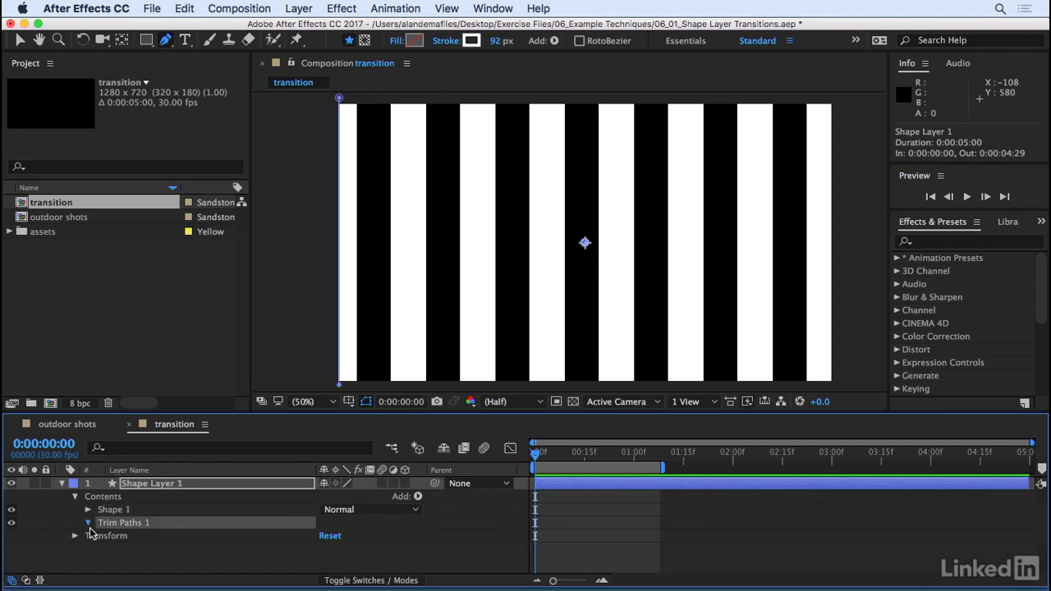
Test the Trim Paths End value, and set Trim Multiple Shapes to Individually
left_click(89, 524)
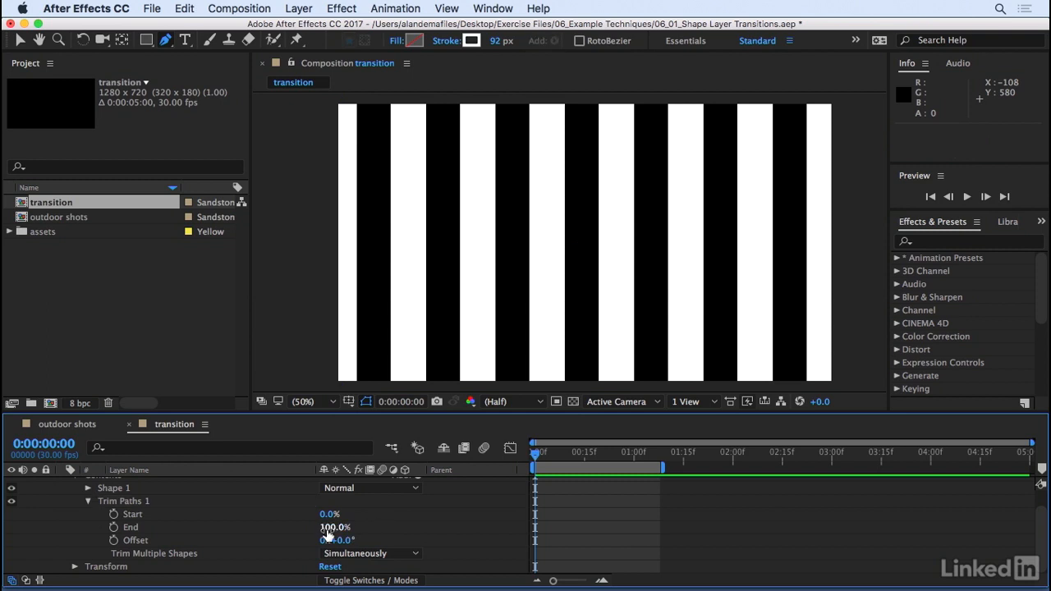
left_click_drag(335, 528, 357, 550)
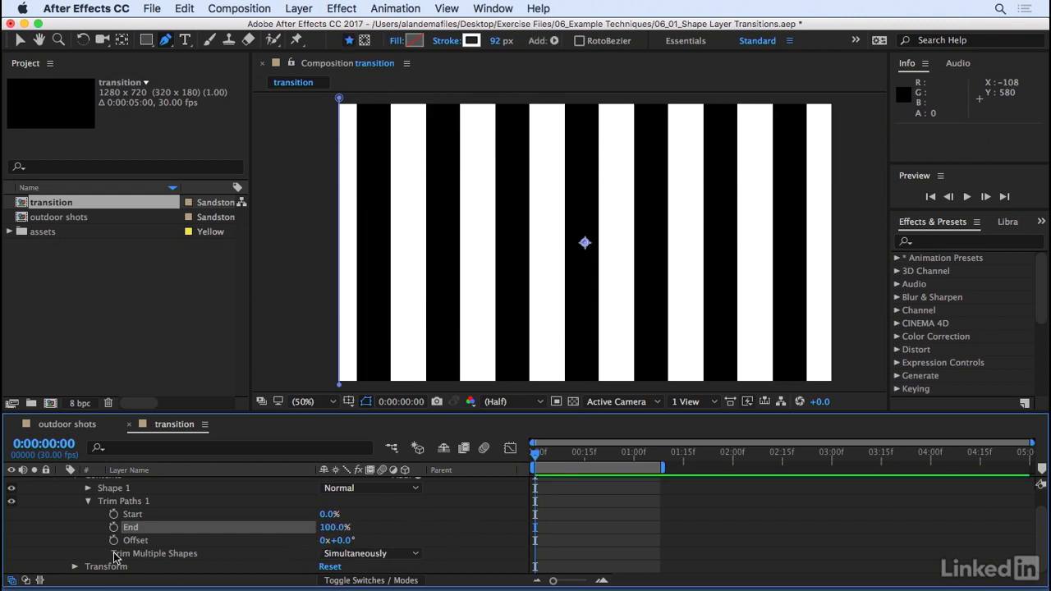
left_click(415, 555)
left_click(392, 574)
Keyframe the Trim Paths End from 0% at 0:00:00:00 to 100% at 0:00:01:00, and preview the stripes drawing on
left_click_drag(329, 529, 251, 535)
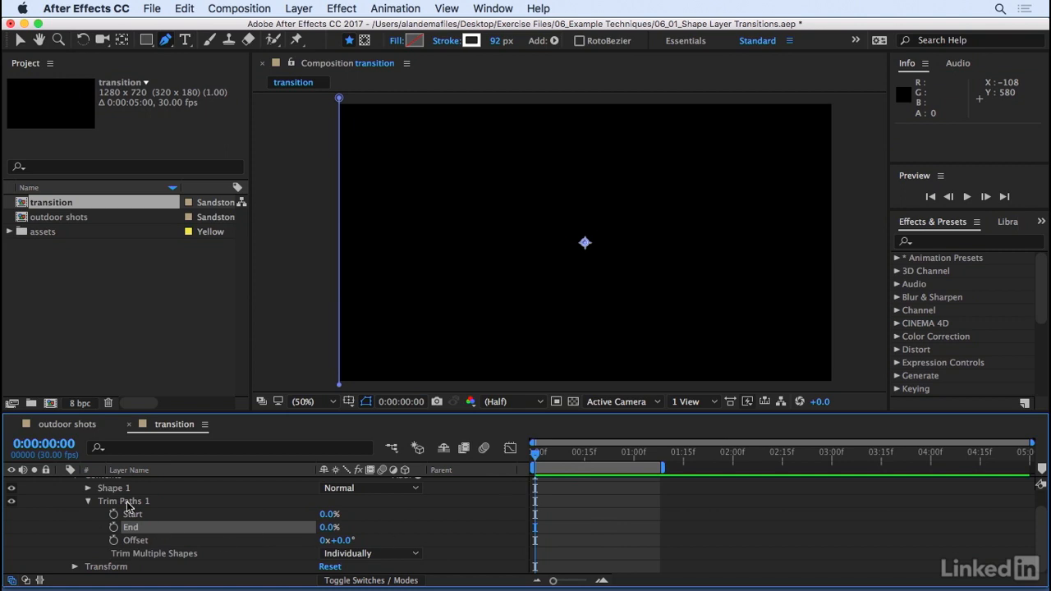
left_click(114, 528)
left_click_drag(560, 457, 633, 468)
left_click_drag(312, 519, 469, 532)
left_click(497, 514)
key("space")
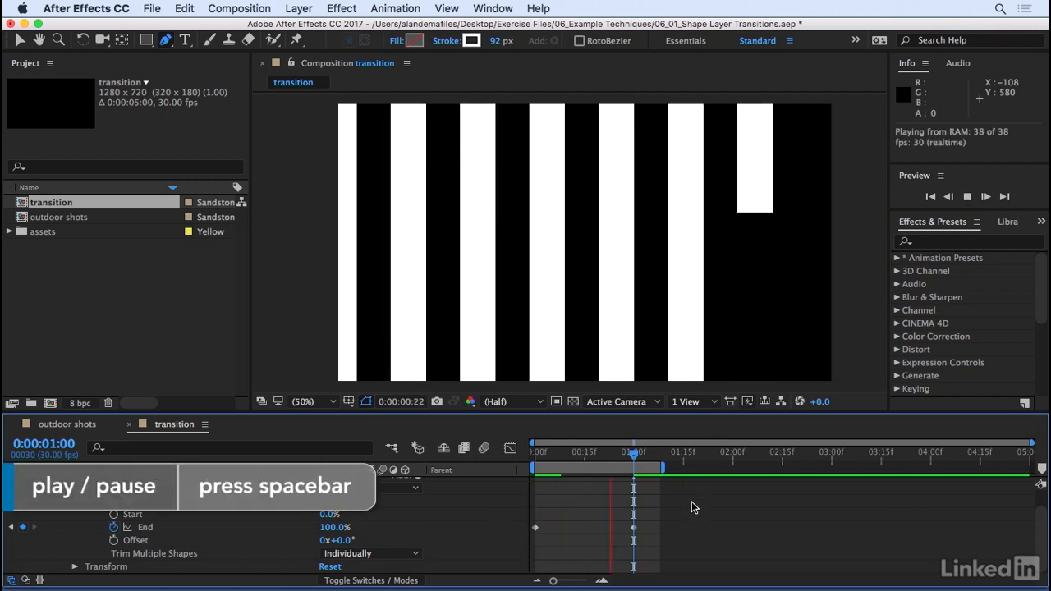
left_click_drag(631, 452, 629, 486)
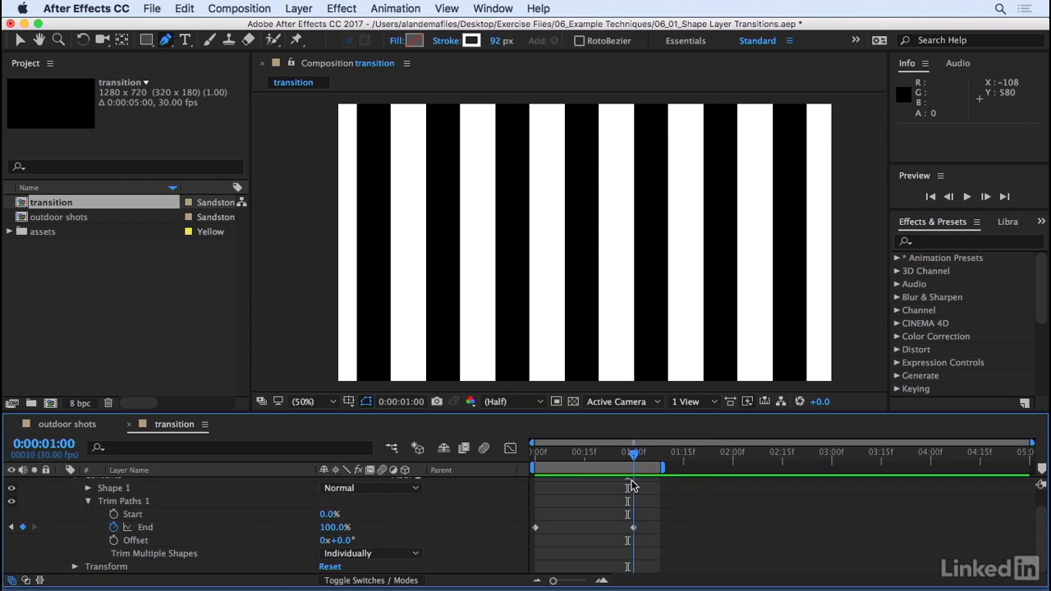
Collapse Shape Layer 1's properties and duplicate the layer
scroll(193, 524, "up", 2)
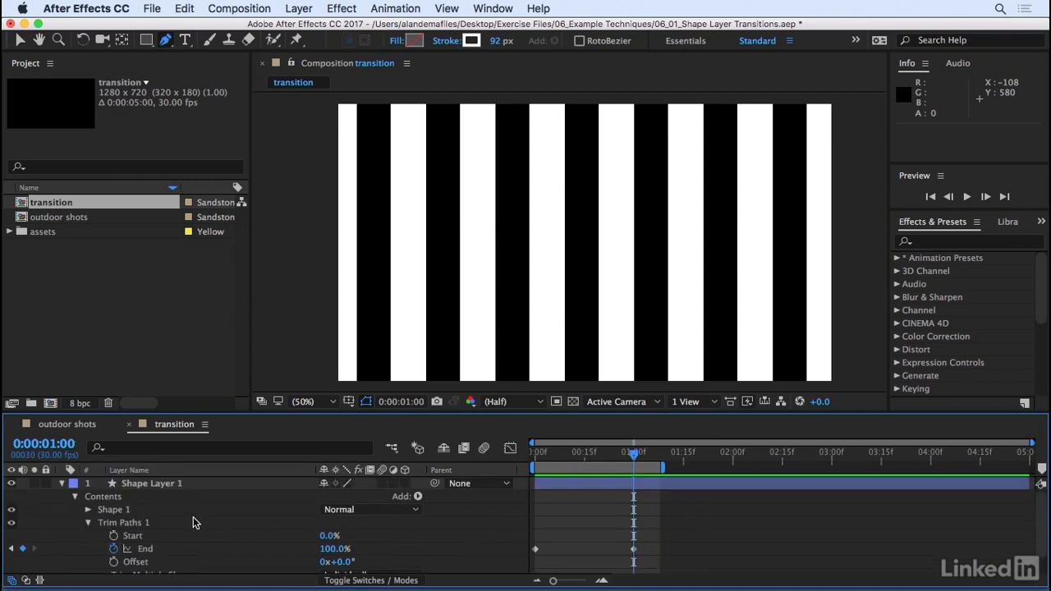
left_click(62, 484)
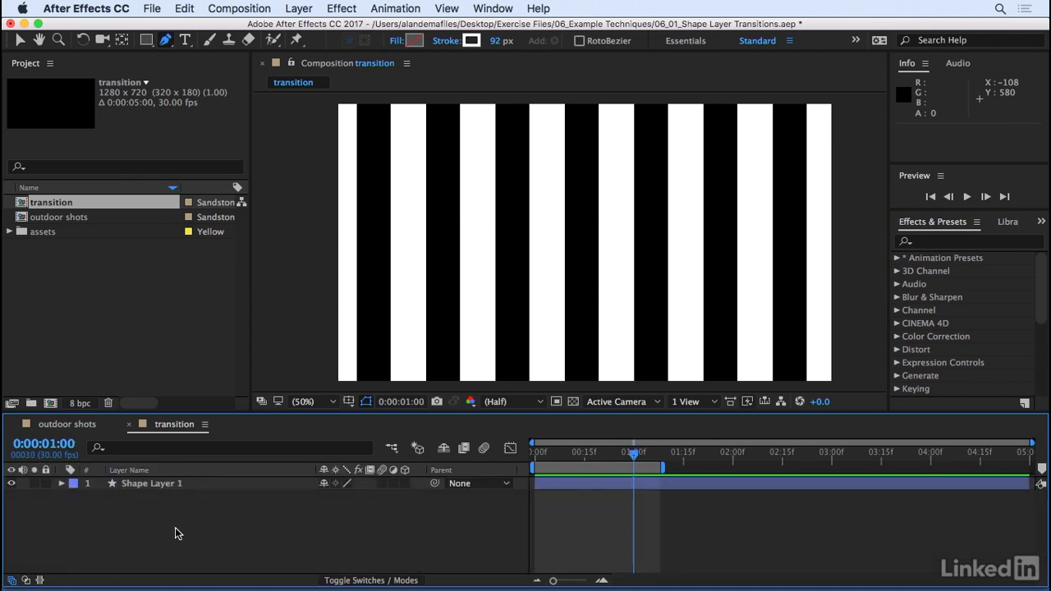
left_click(142, 485)
left_click(185, 10)
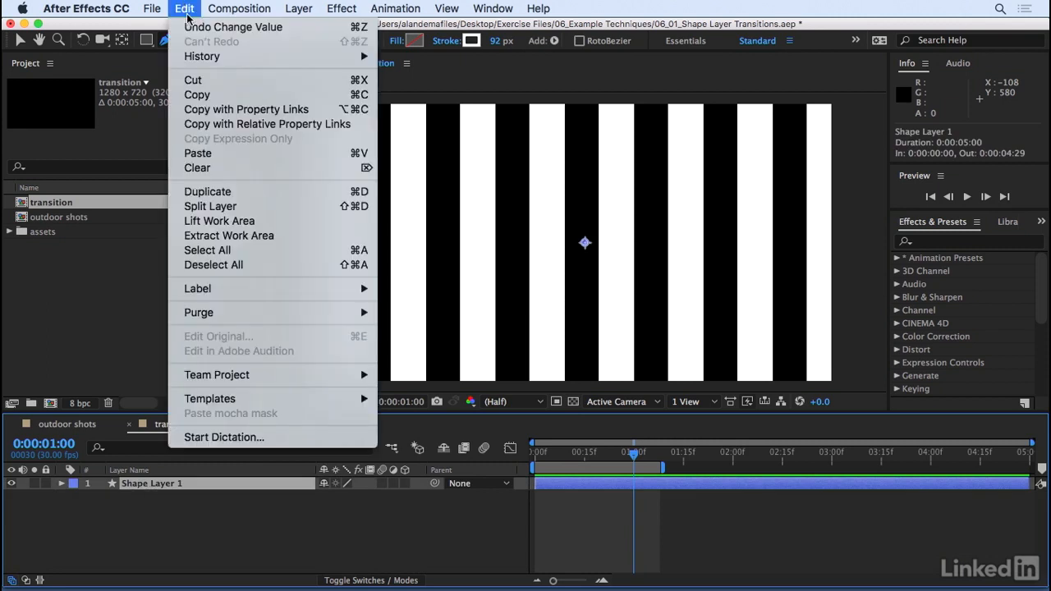
left_click(212, 191)
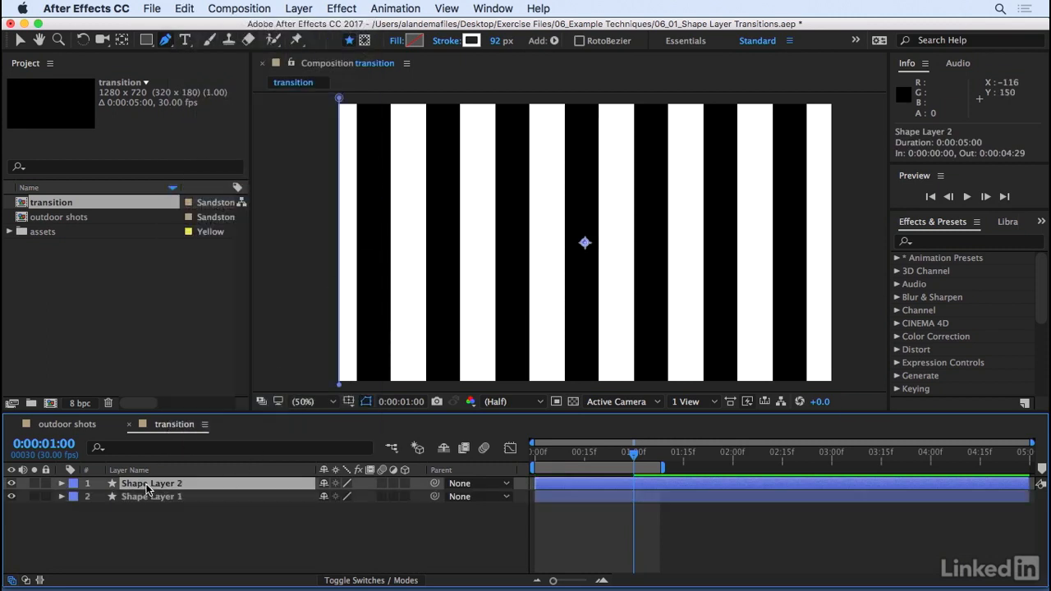
Set the rotation of the duplicate, Shape Layer 2, to 180° and collapse its Transform properties
left_click(62, 483)
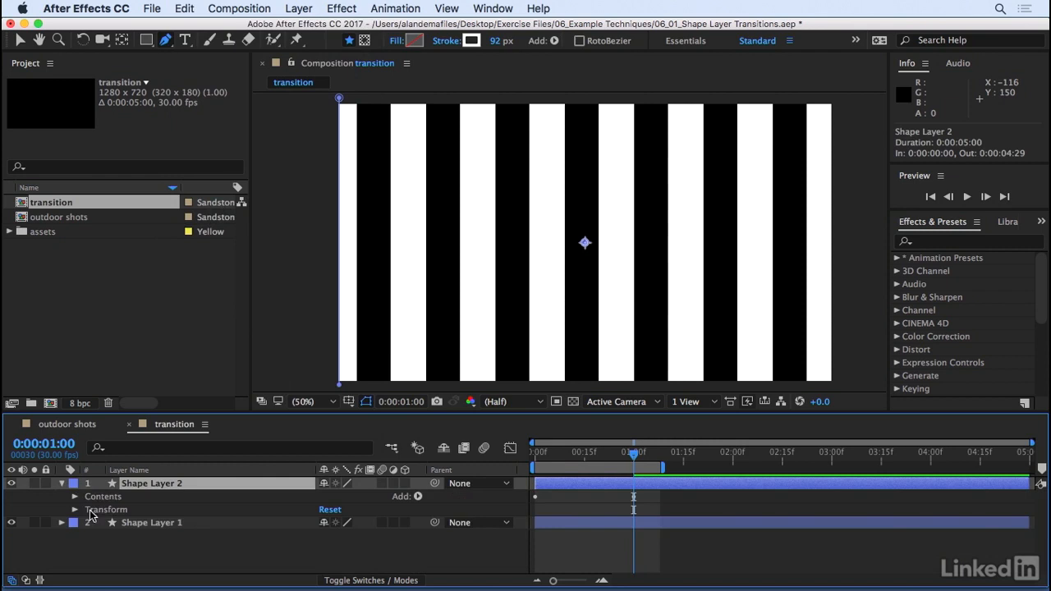
left_click(74, 510)
left_click(345, 555)
type("180")
key("Return")
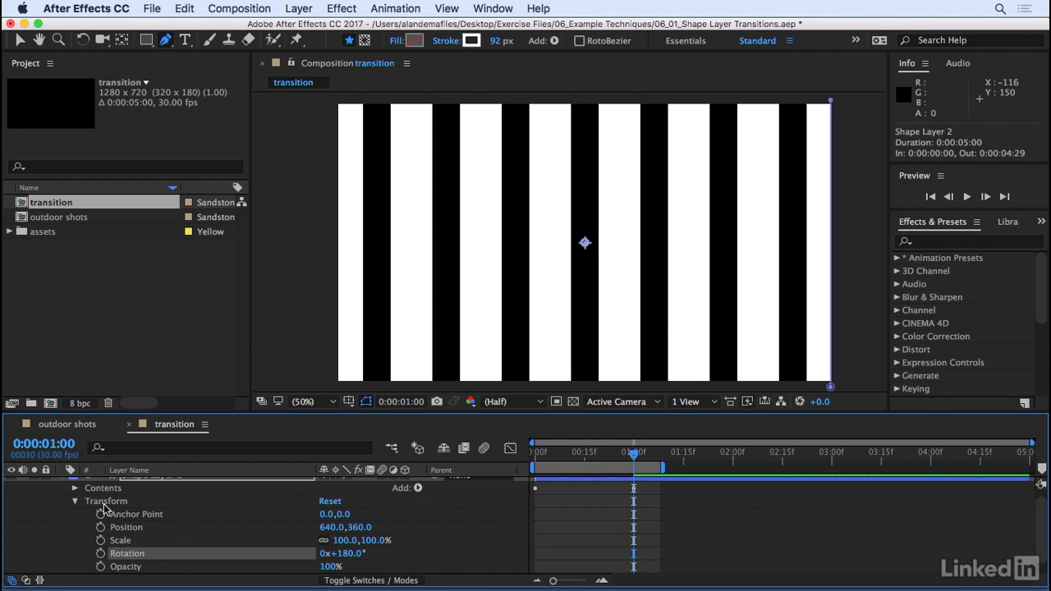
left_click(76, 502)
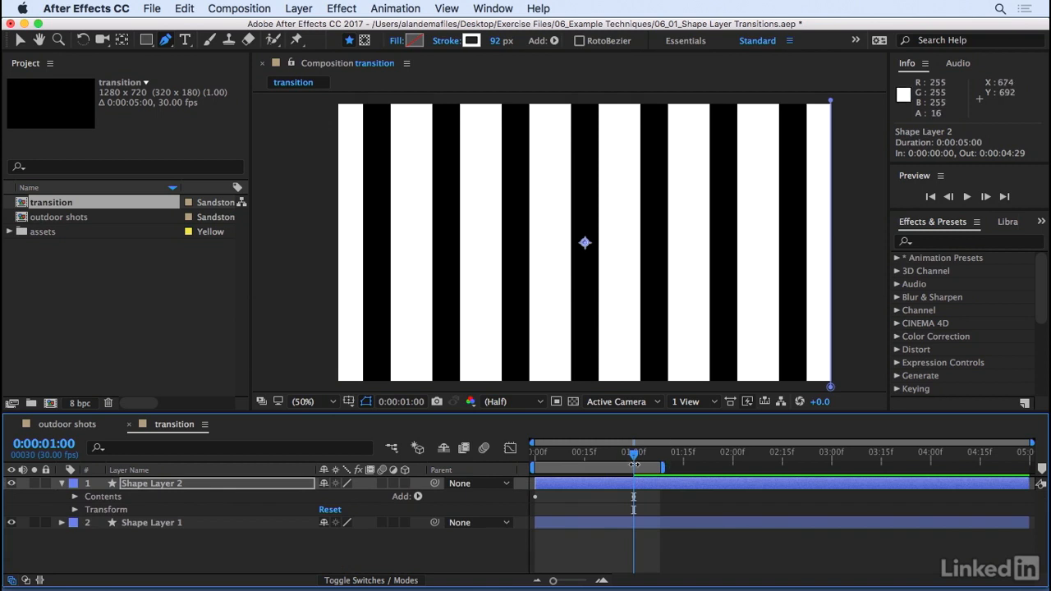
Activate the Selection tool and shift Shape Layer 2 horizontally to X position 533 so its stripes fill the black gaps
left_click_drag(638, 455, 637, 455)
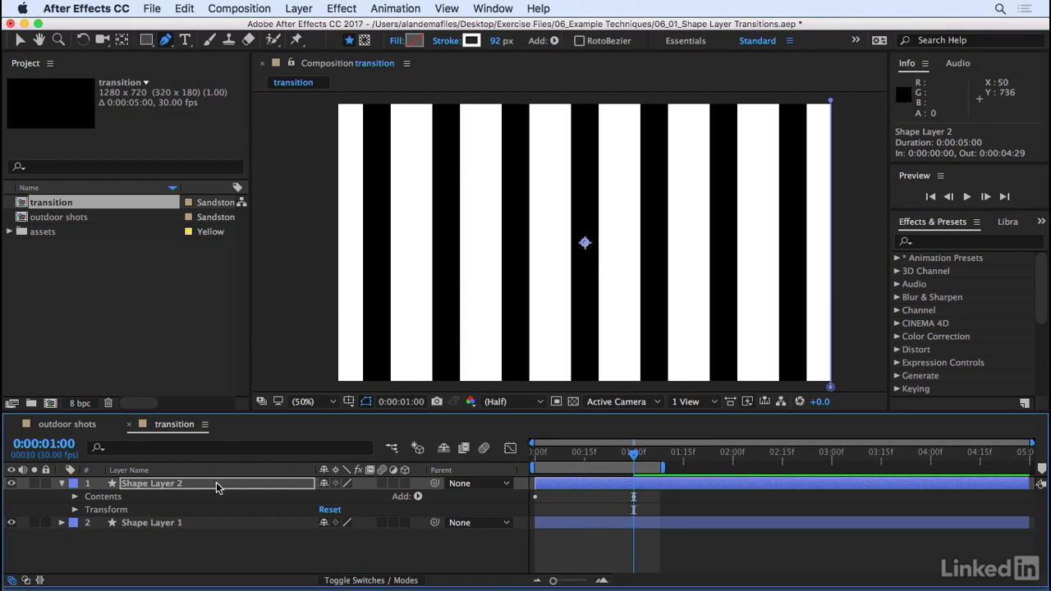
left_click(18, 43)
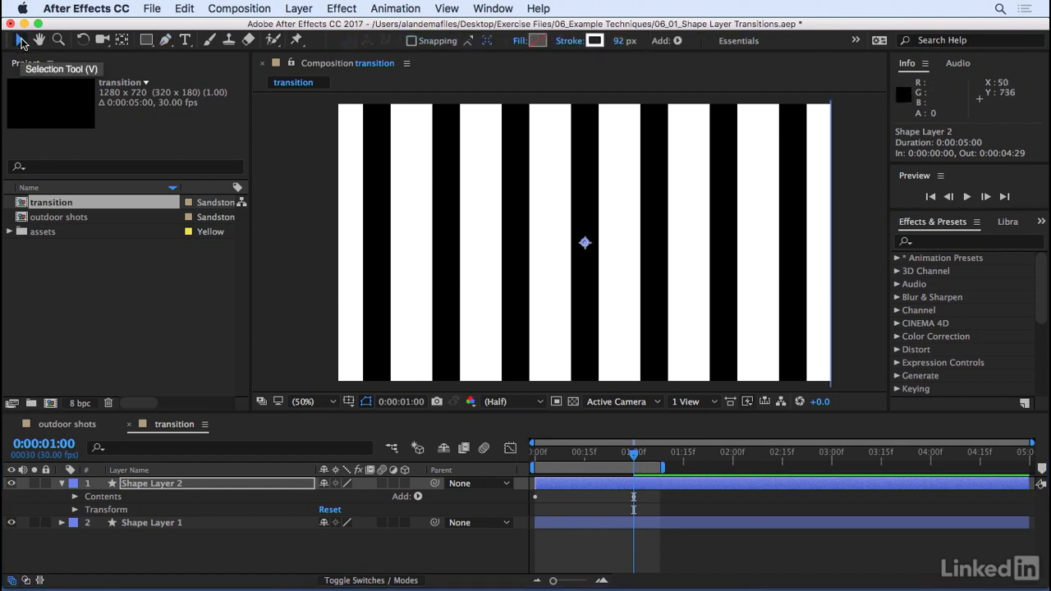
left_click(697, 275)
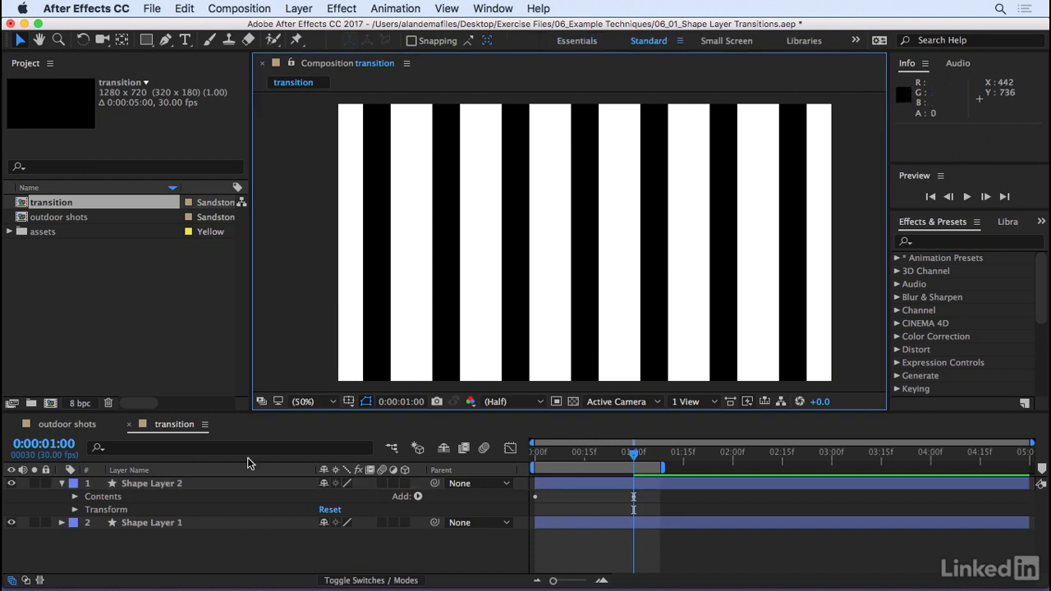
left_click(151, 485)
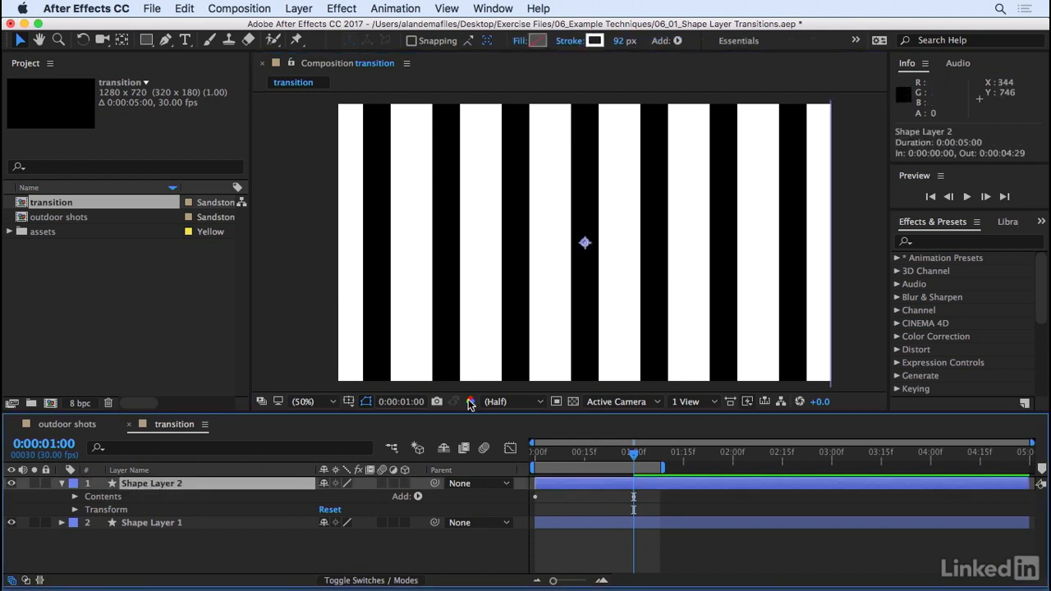
left_click(75, 510)
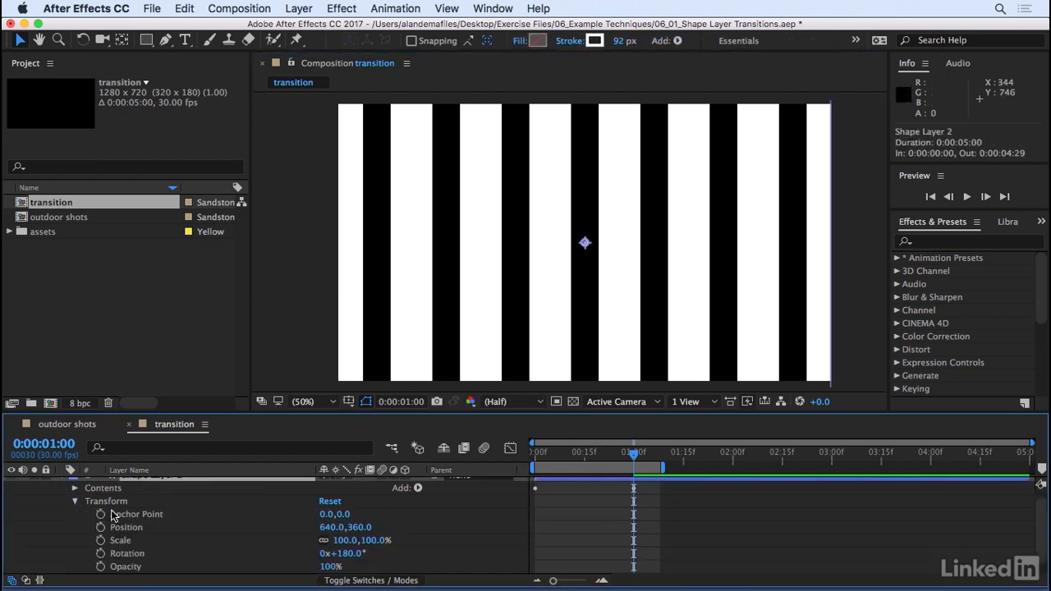
left_click(396, 270)
left_click(166, 479)
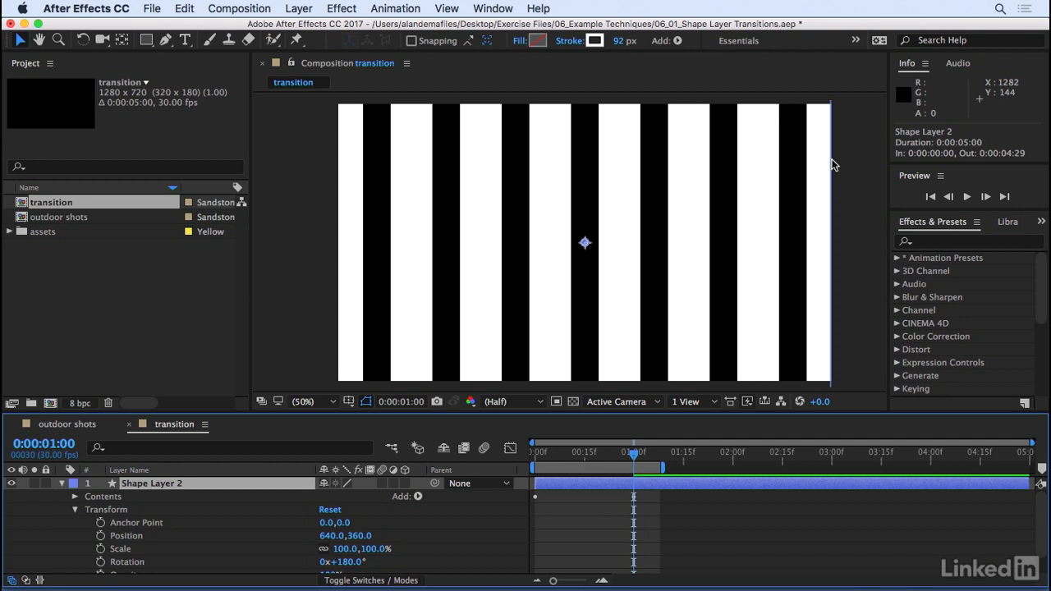
left_click(833, 347)
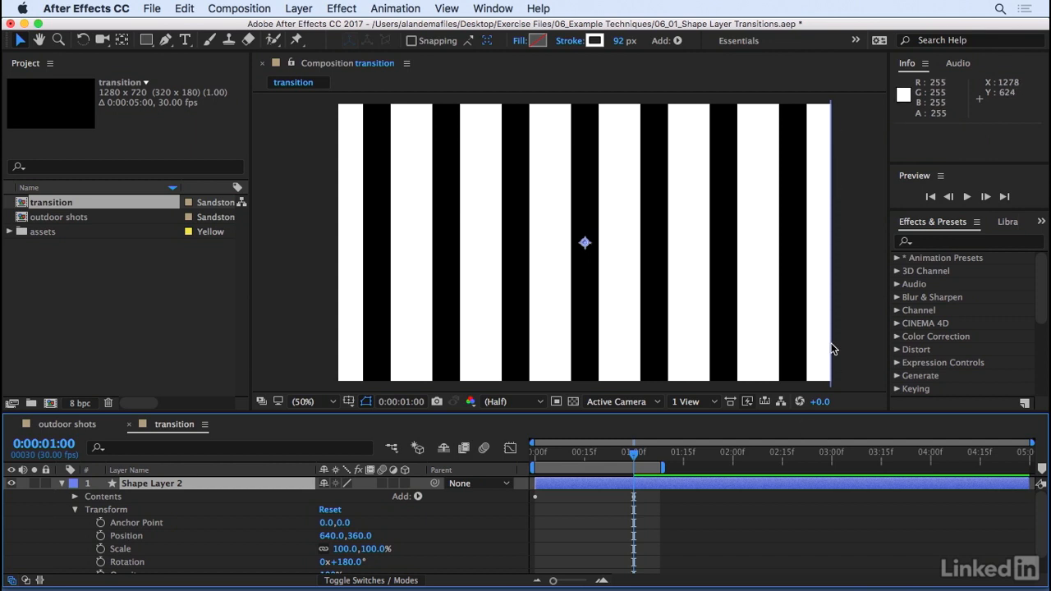
left_click(149, 484)
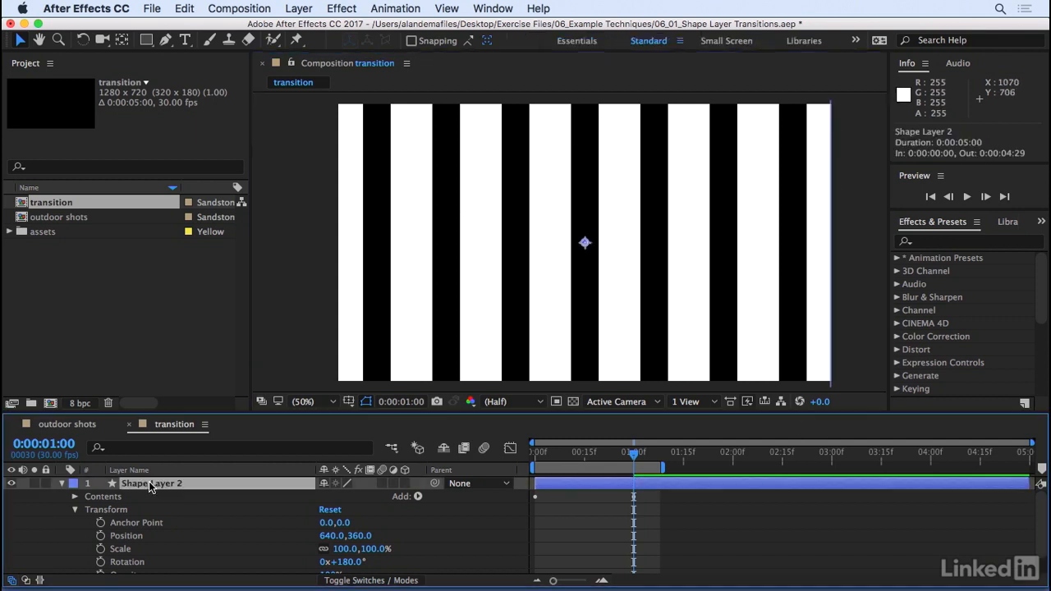
left_click(124, 538)
left_click_drag(342, 536, 311, 538)
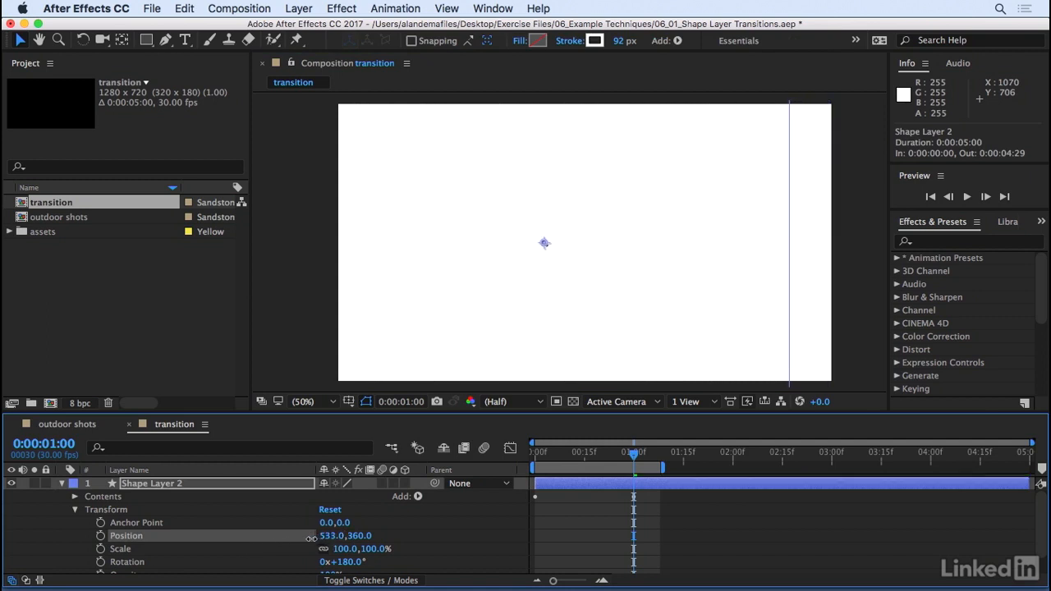
Preview both stripe layers from the start of the composition and collapse Shape Layer 2's Transform properties
left_click_drag(632, 462, 535, 461)
key("space")
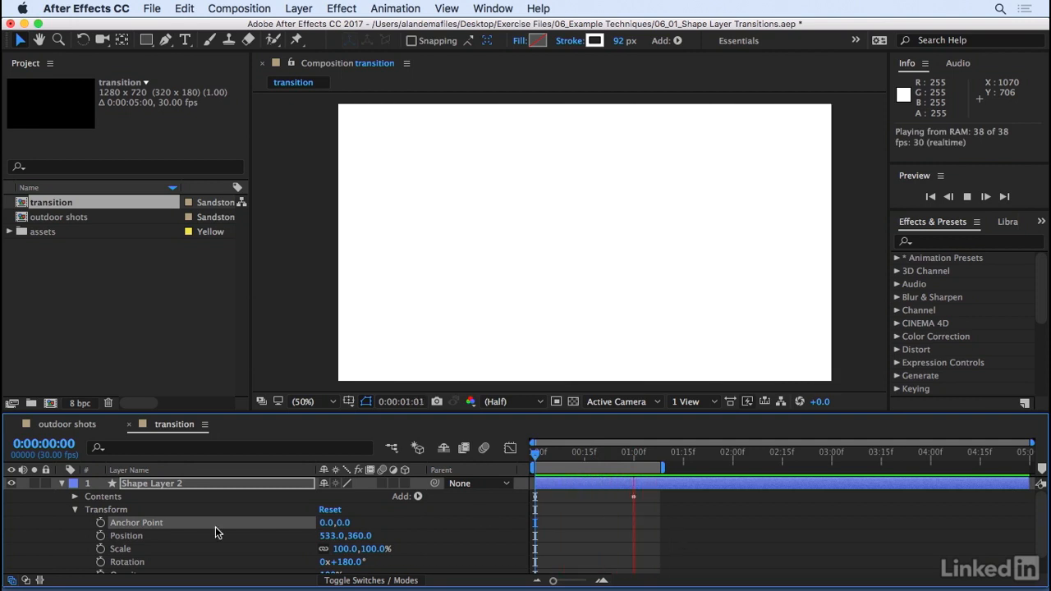
left_click(75, 510)
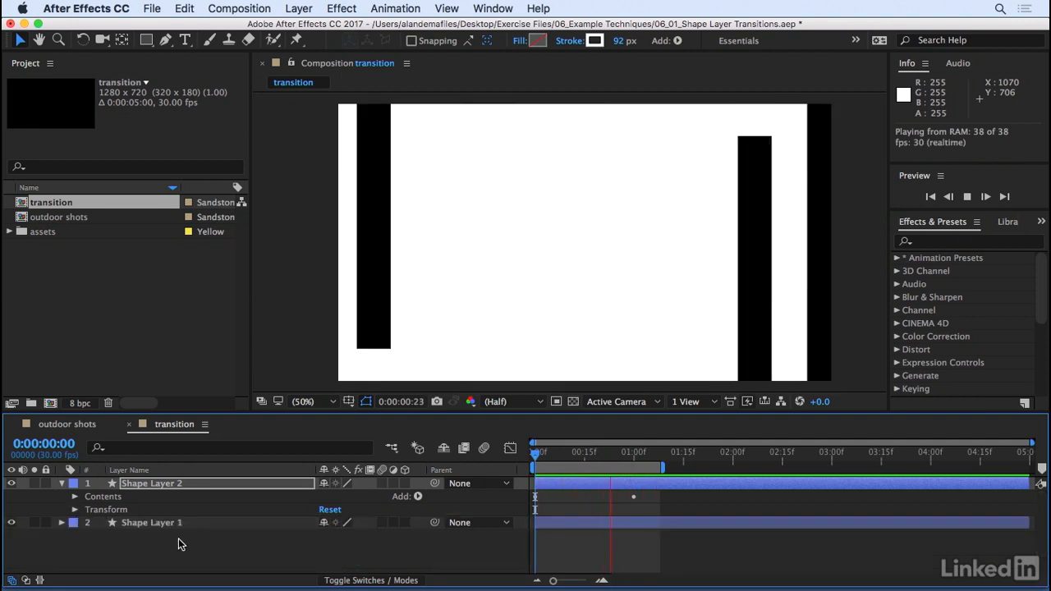
key("space")
Delay Shape Layer 2 in time so it starts about 15 frames into the composition, and preview the staggered animation
left_click_drag(554, 462, 582, 479)
left_click(555, 485)
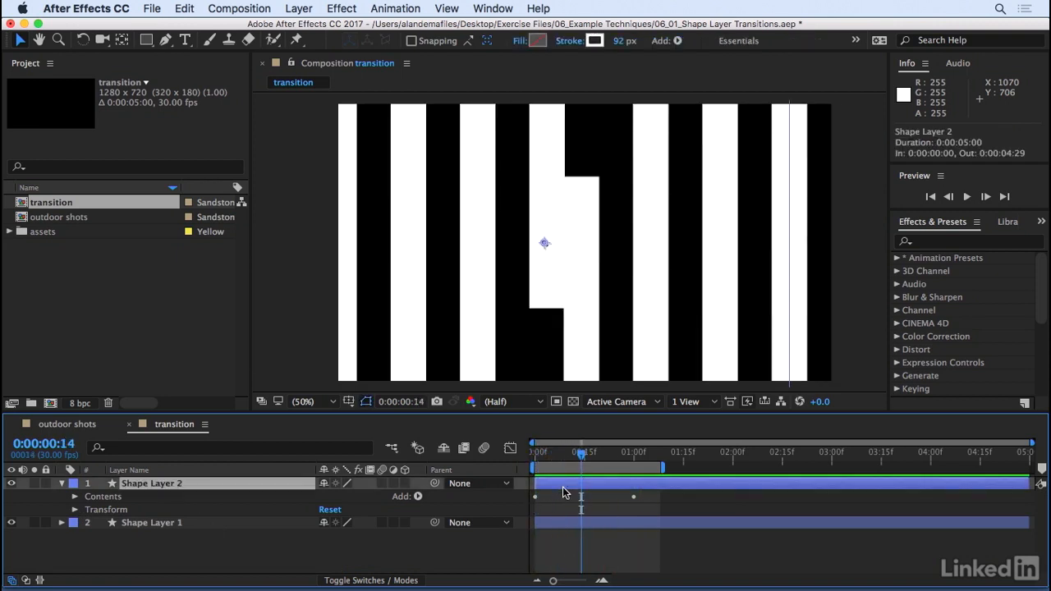
left_click_drag(547, 489, 592, 487)
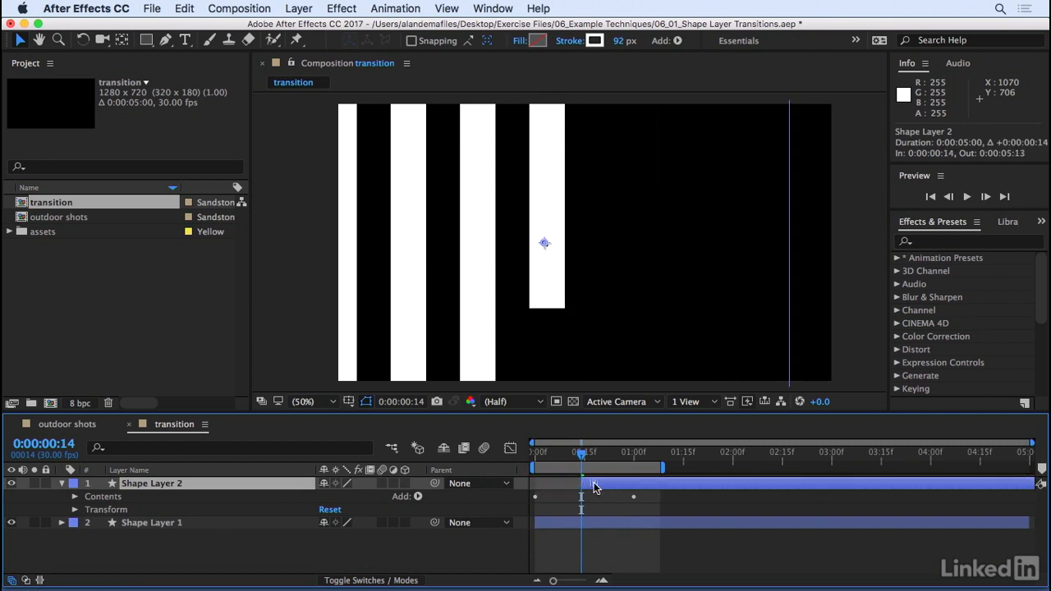
left_click(535, 451)
key("space")
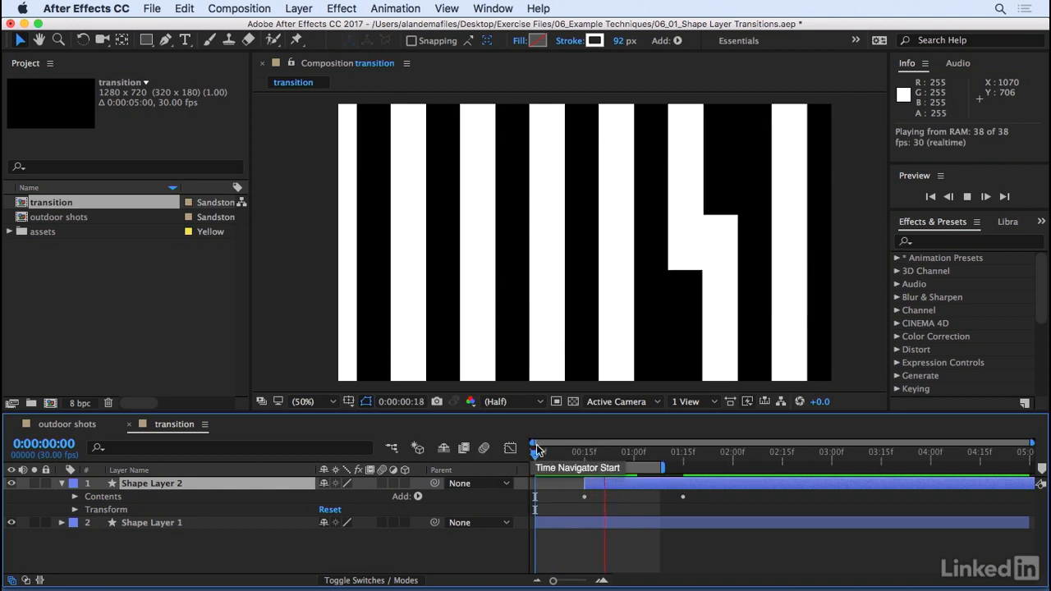
key("space")
left_click(716, 523)
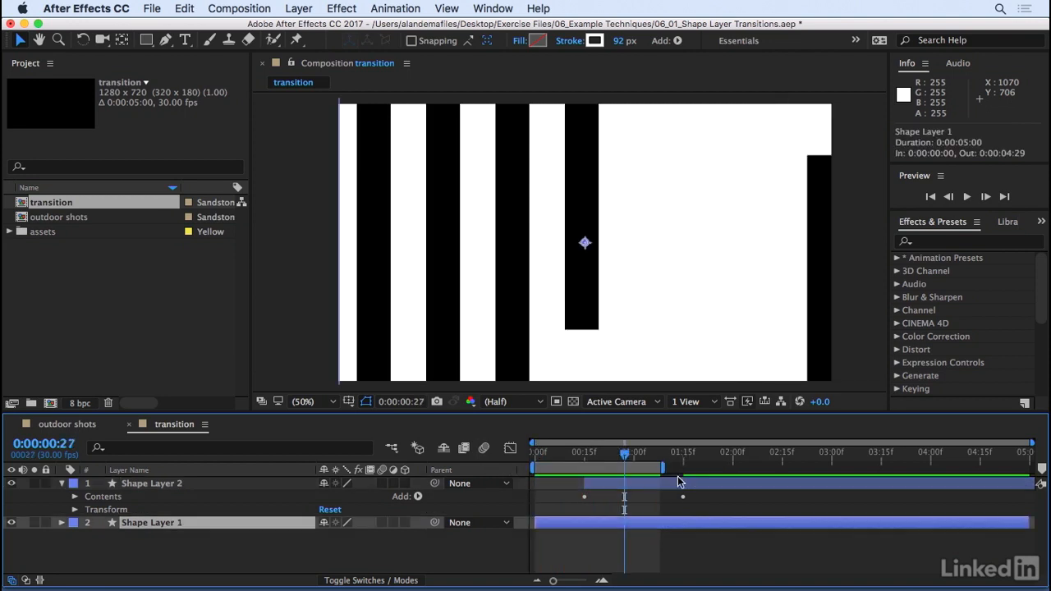
Extend the work area's end to about 0:00:02:15 and preview the complete stripe animation
left_click_drag(666, 468, 786, 468)
key("space")
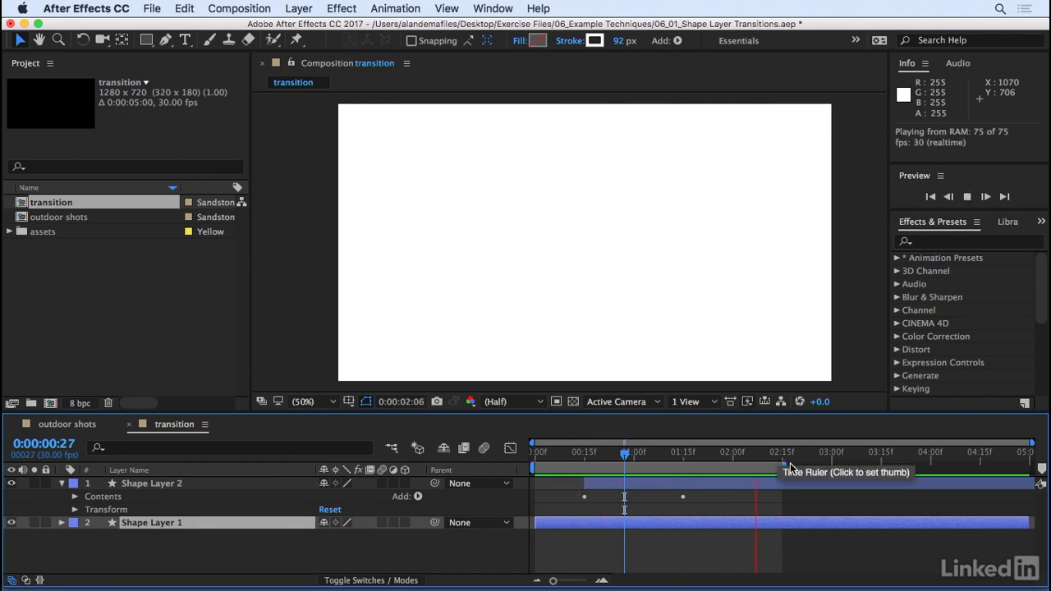
left_click(704, 539)
left_click_drag(628, 460, 687, 464)
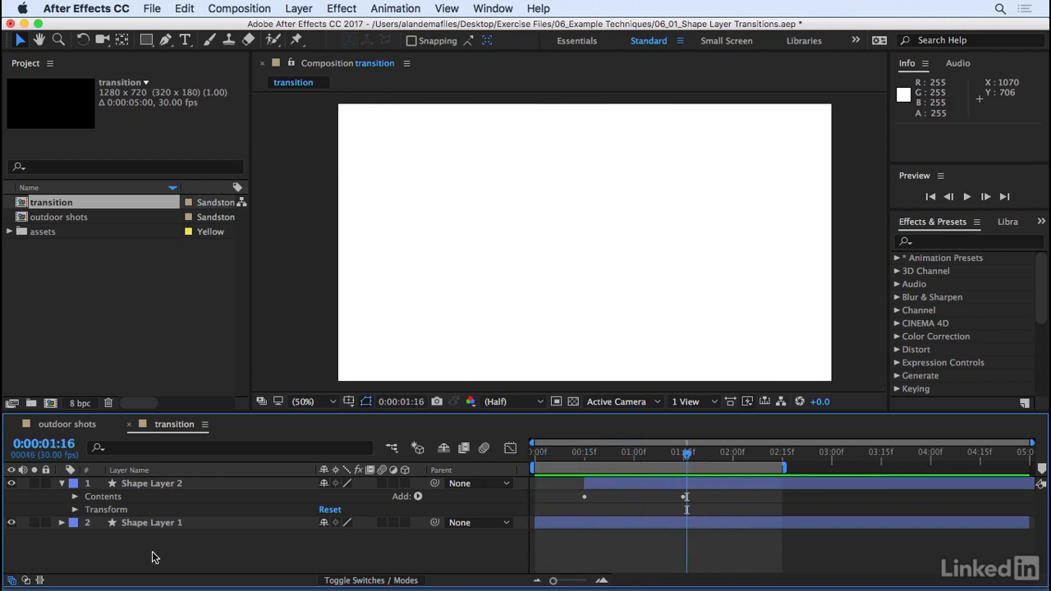
Add the transition composition to the outdoor shots composition as the layer above landscape.jpg, and preview it over the ruins shot
left_click(65, 424)
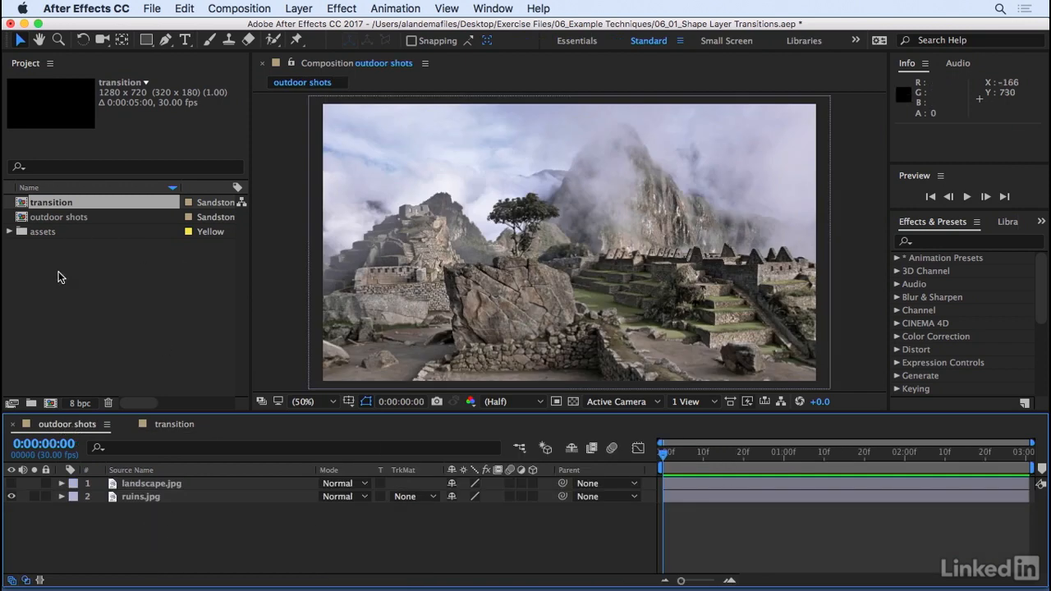
left_click_drag(54, 202, 131, 483)
key("space")
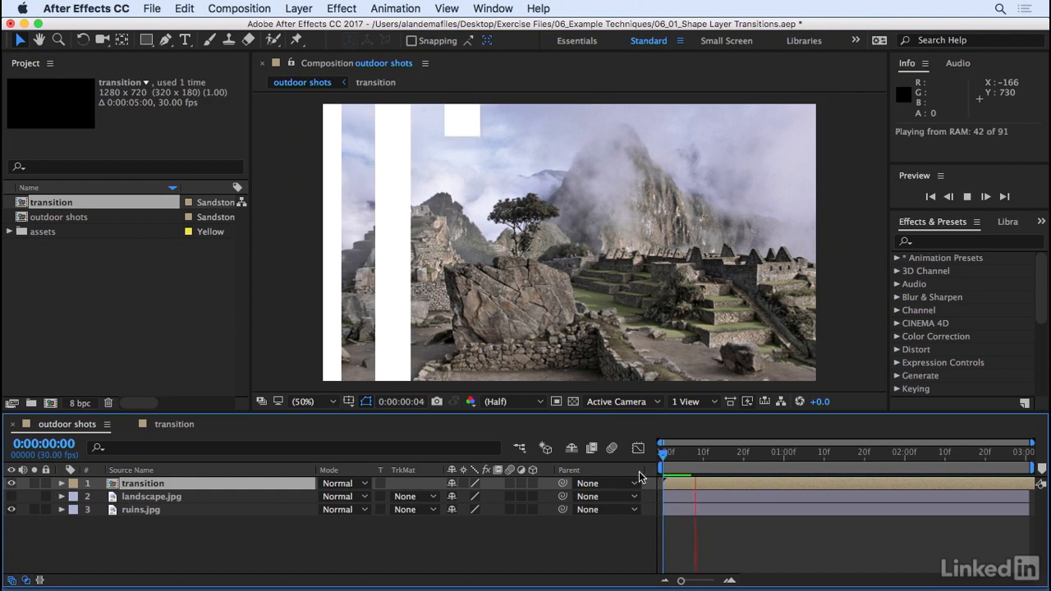
key("space")
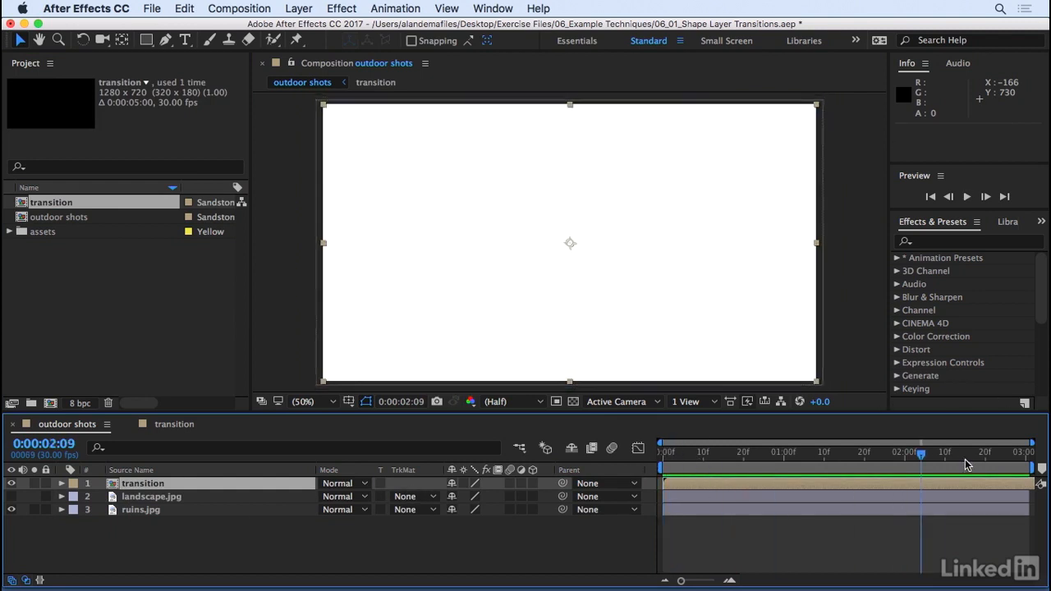
key("space")
Make the landscape.jpg layer visible and select it beneath the transition layer
left_click(159, 532)
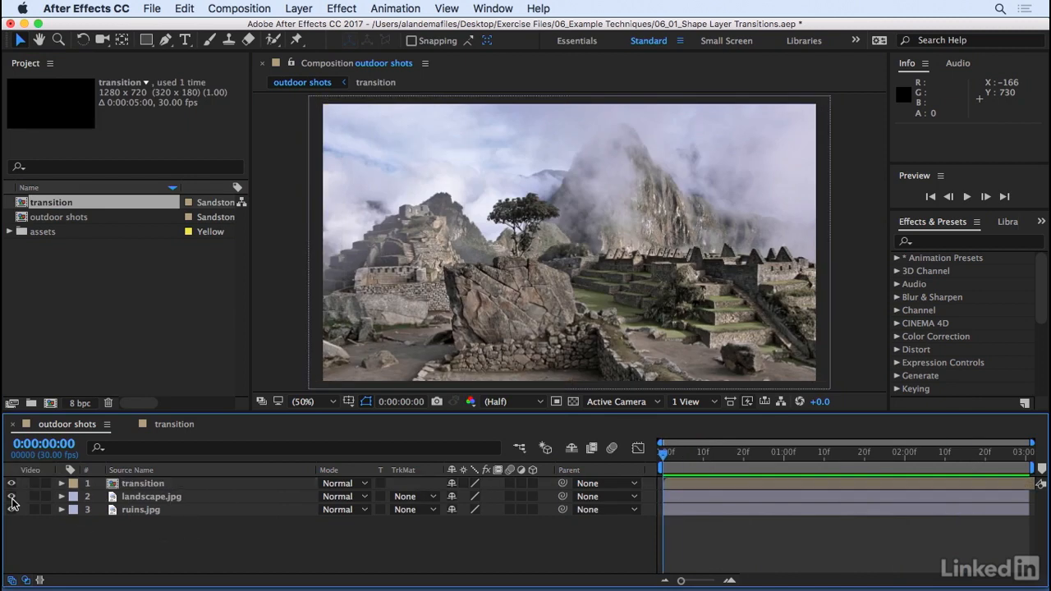
left_click(11, 496)
left_click(164, 497)
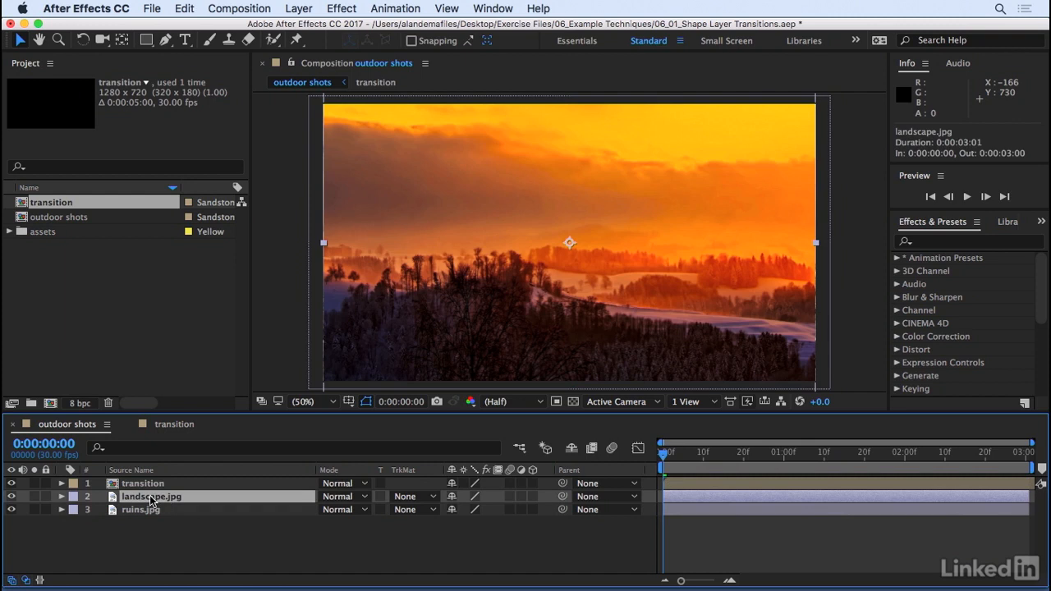
left_click_drag(149, 498, 141, 496)
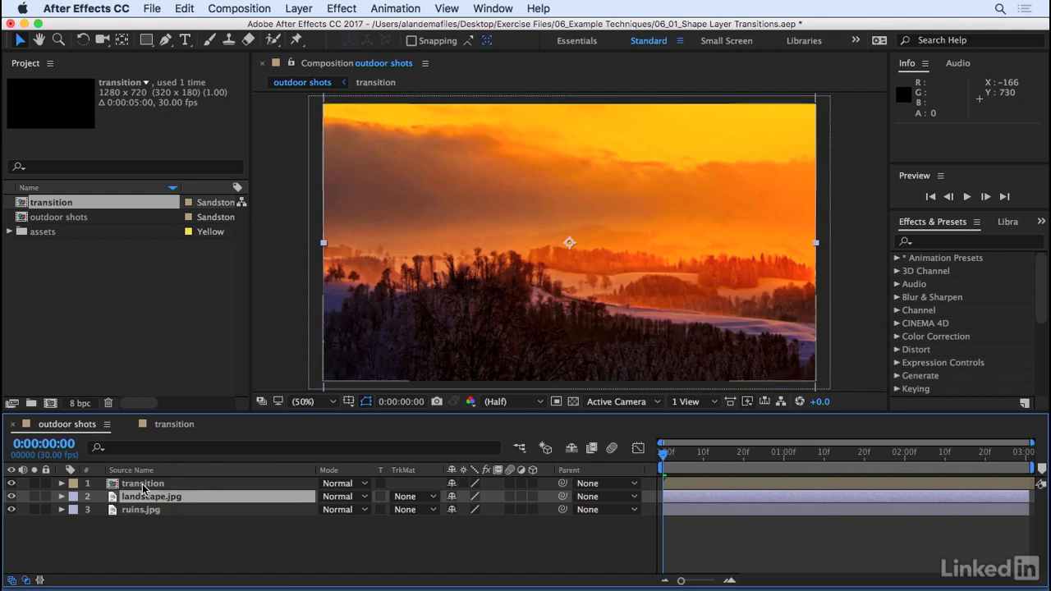
Give the transition and landscape.jpg layers a matching red label color
left_click(143, 486, "shift")
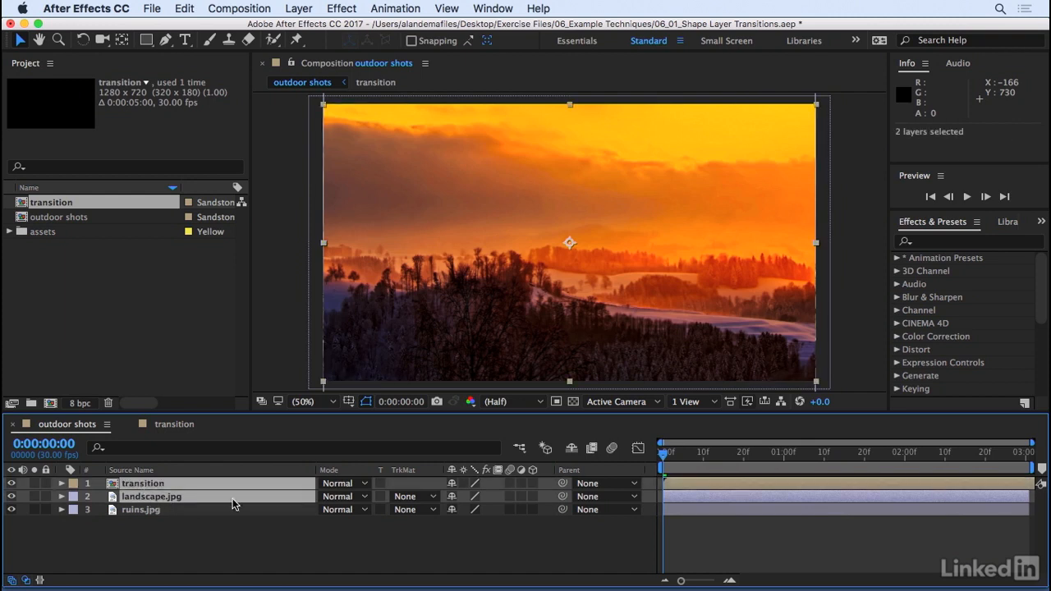
left_click(74, 486)
left_click(180, 361)
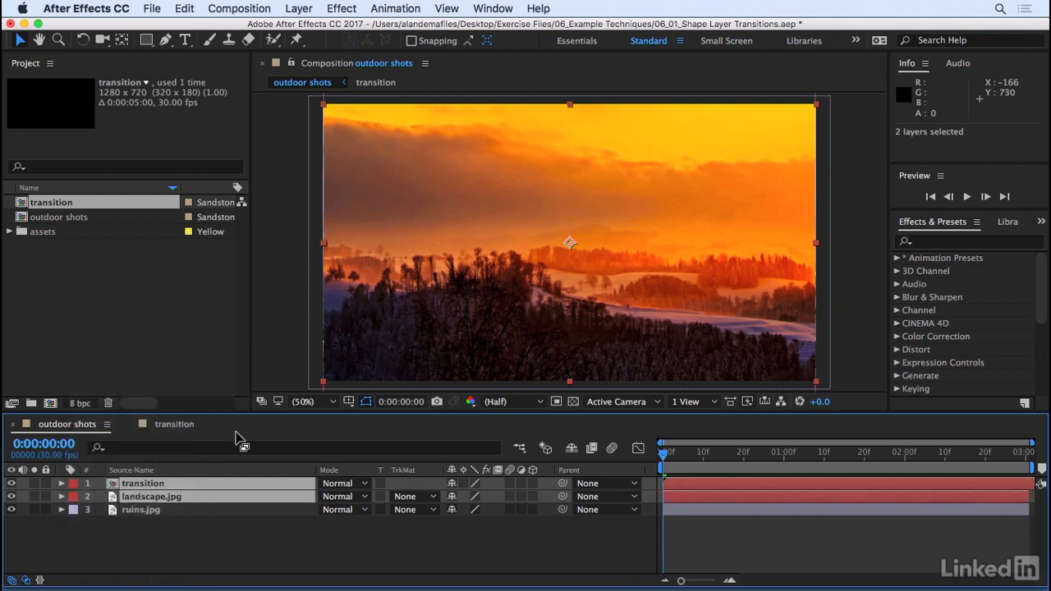
left_click(259, 543)
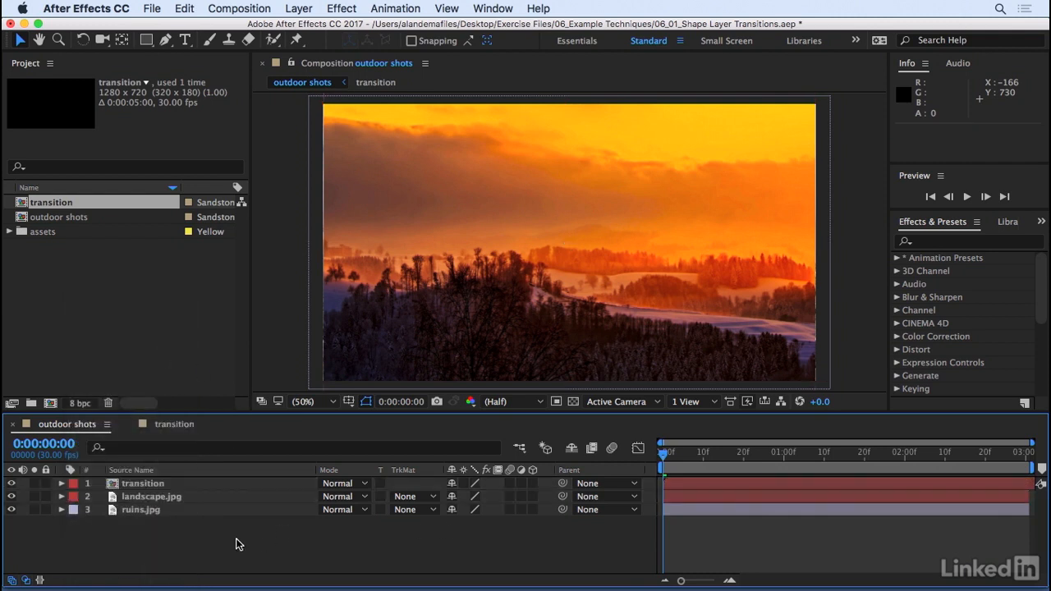
Set landscape.jpg's track matte to Alpha Matte "transition" and preview the landscape wiping in over the ruins
left_click(232, 487)
left_click(294, 496)
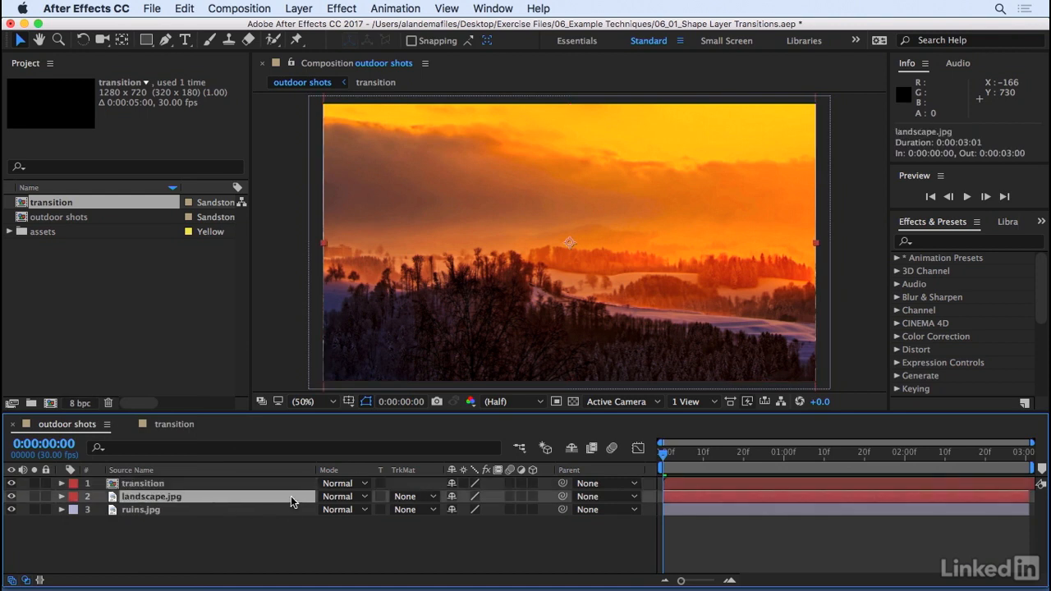
left_click(419, 503)
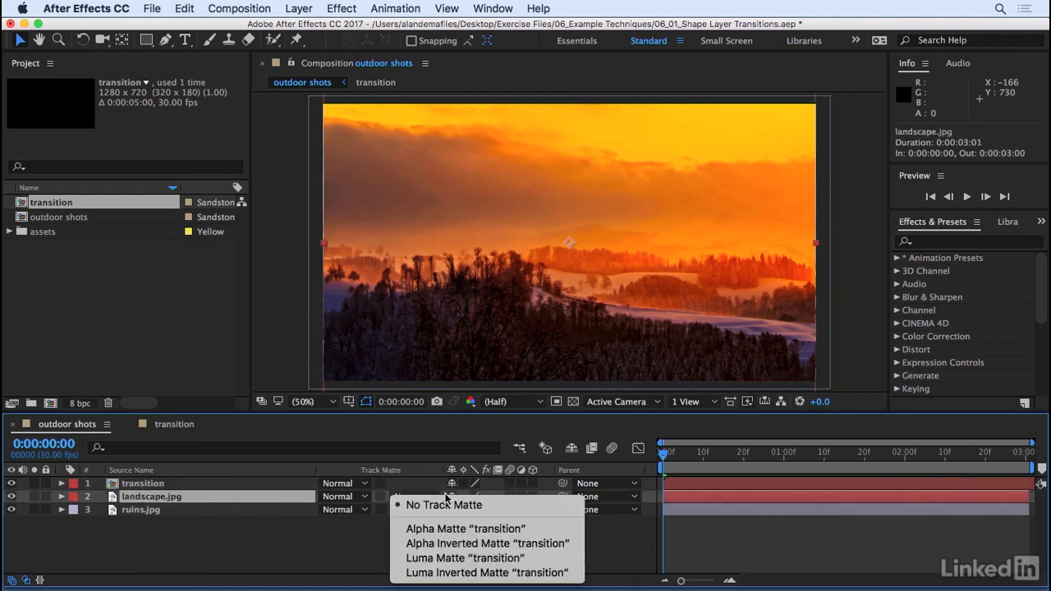
left_click(453, 534)
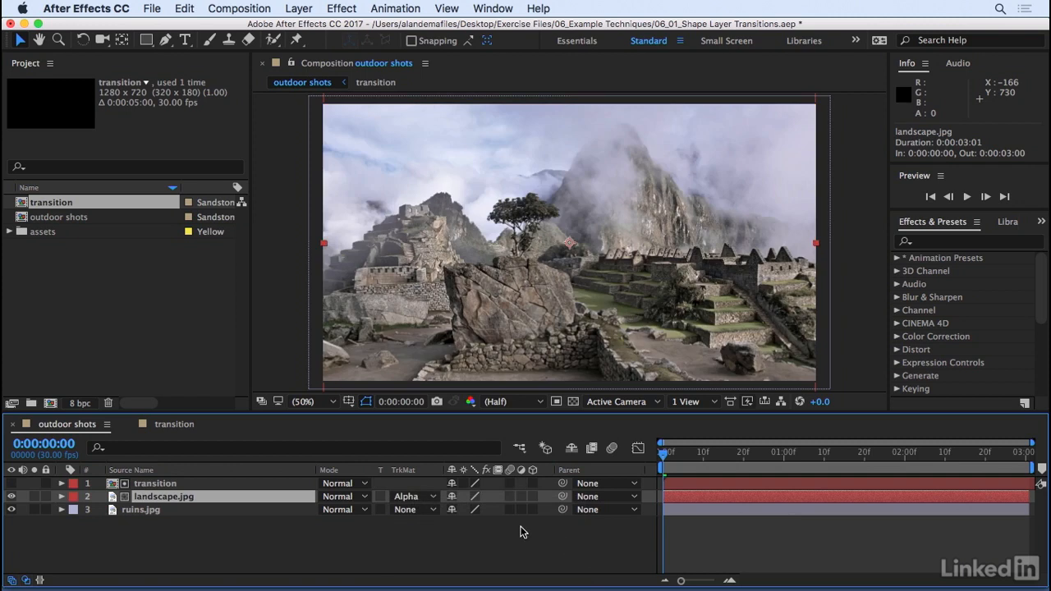
key("space")
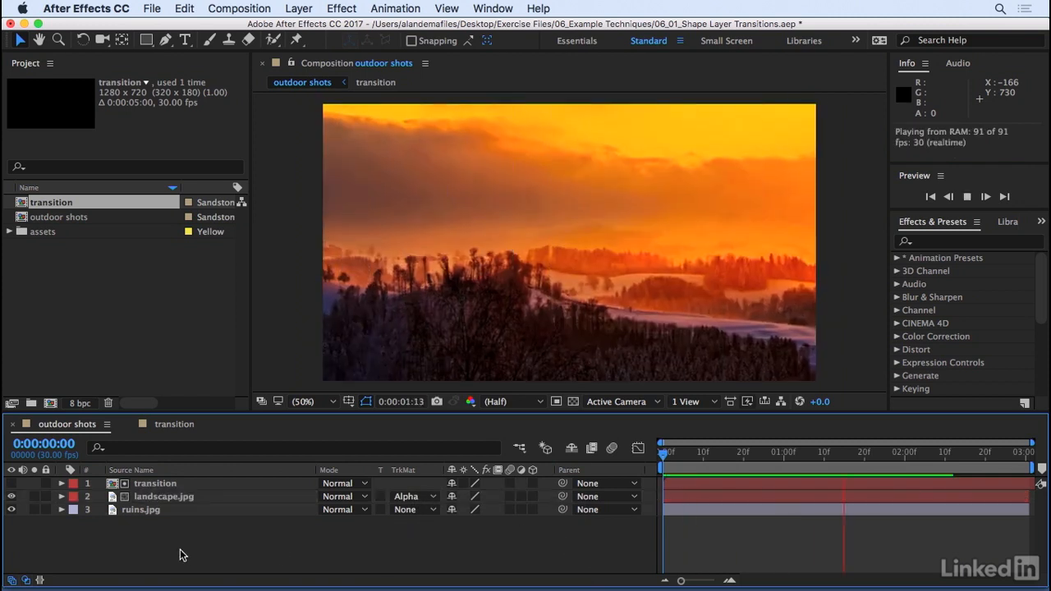
Shift the transition and landscape.jpg layers together to start at 0:00:00:23, and preview the delayed transition
left_click_drag(697, 456, 758, 487)
left_click(155, 483)
left_click(164, 497, "shift")
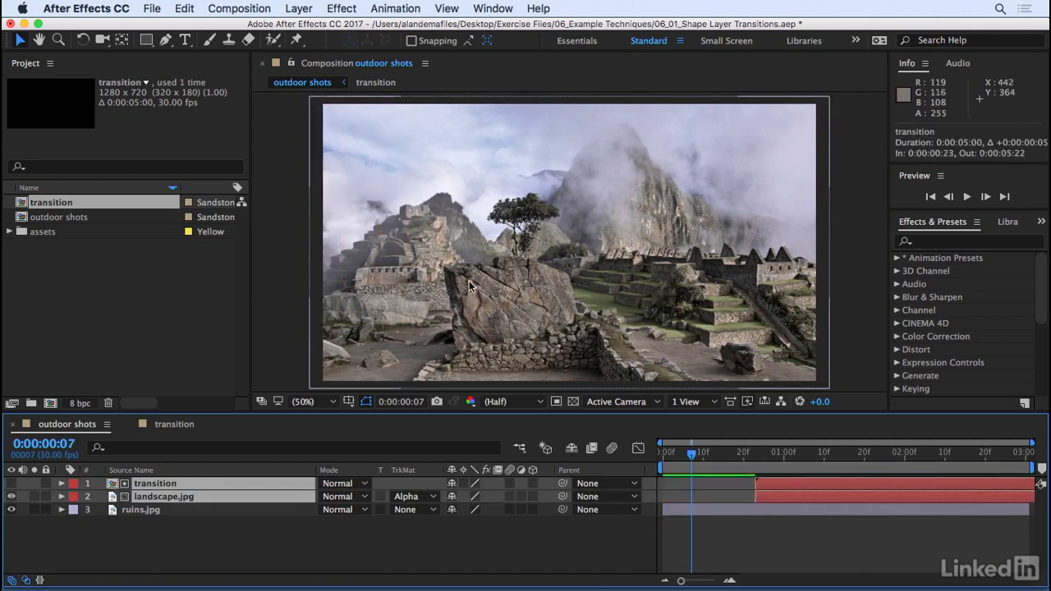
key("space")
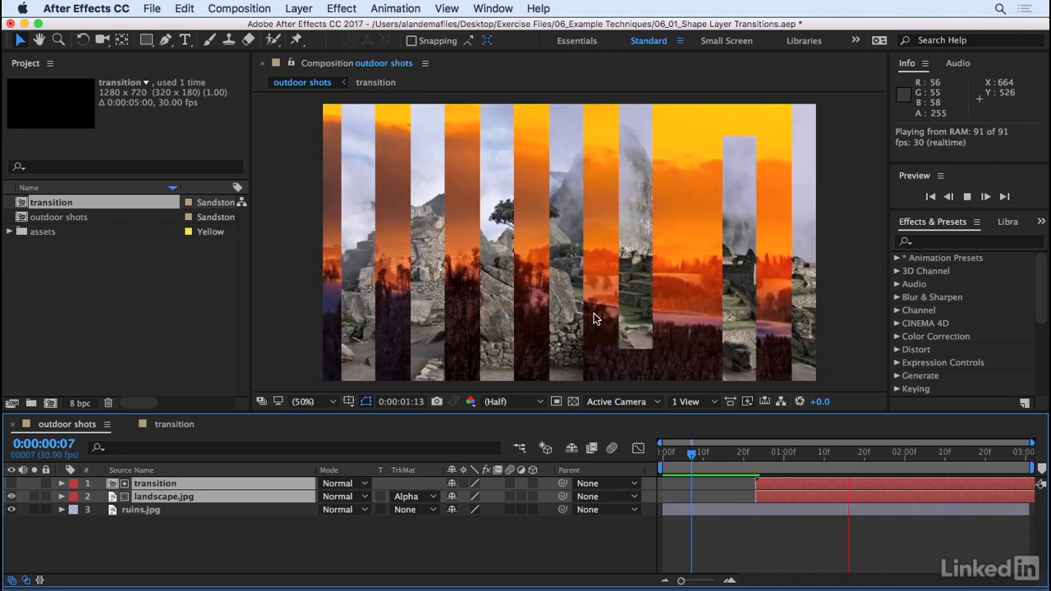
Inspect the striped matte at 0:00:01:13 in outdoor shots and compare it with the source stripes in the transition composition
left_click(195, 484)
left_click_drag(727, 457, 836, 455)
left_click(186, 425)
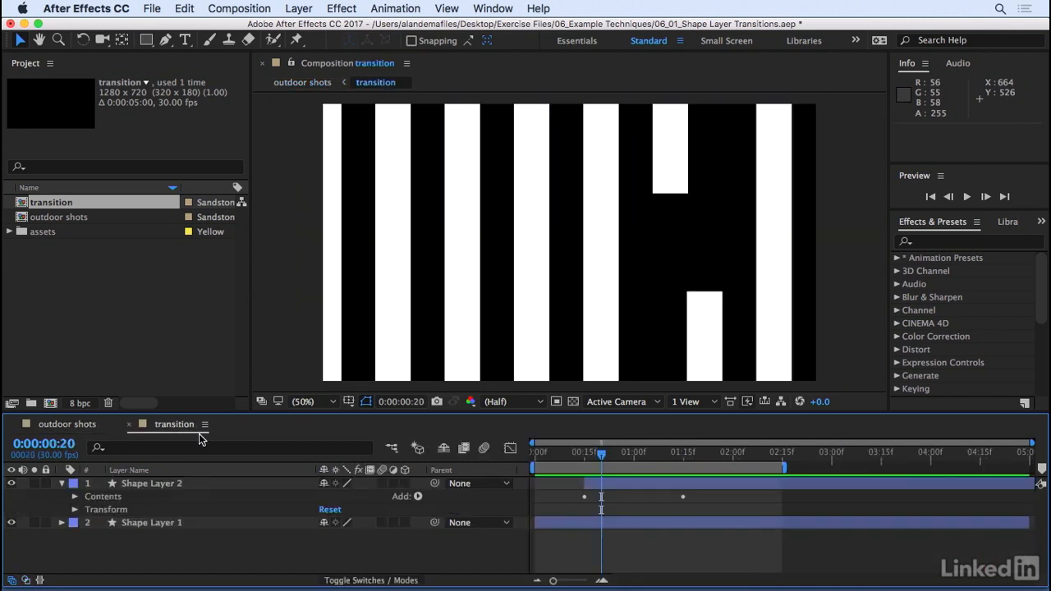
left_click(69, 425)
left_click(158, 538)
left_click(152, 486)
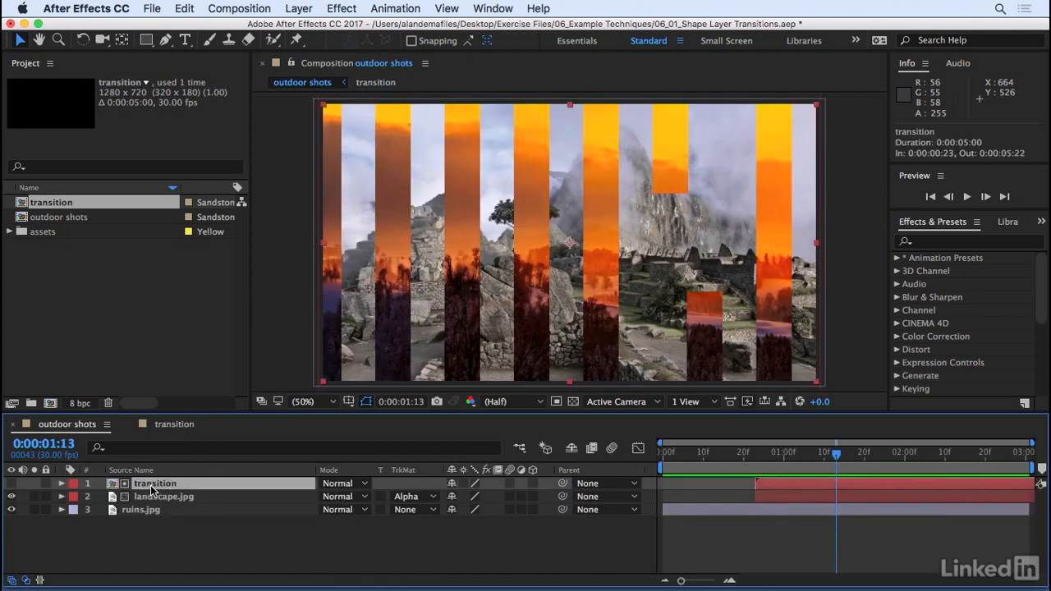
Transform the transition layer with a rotation of -18°, a scale of 128% and a position of 680, 360
left_click(62, 484)
left_click(75, 497)
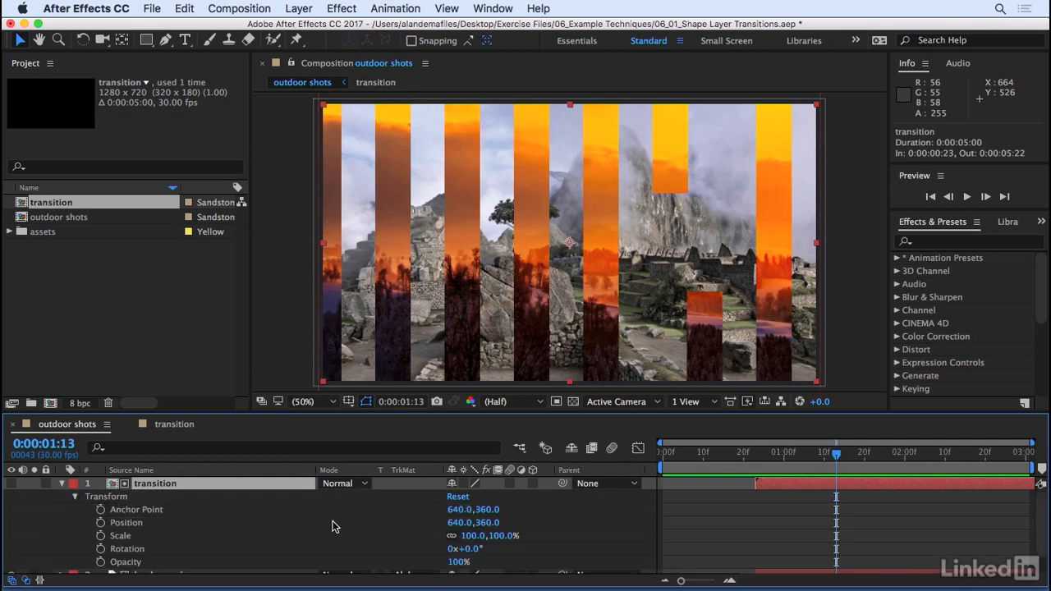
left_click_drag(464, 549, 364, 555)
left_click_drag(461, 537, 524, 538)
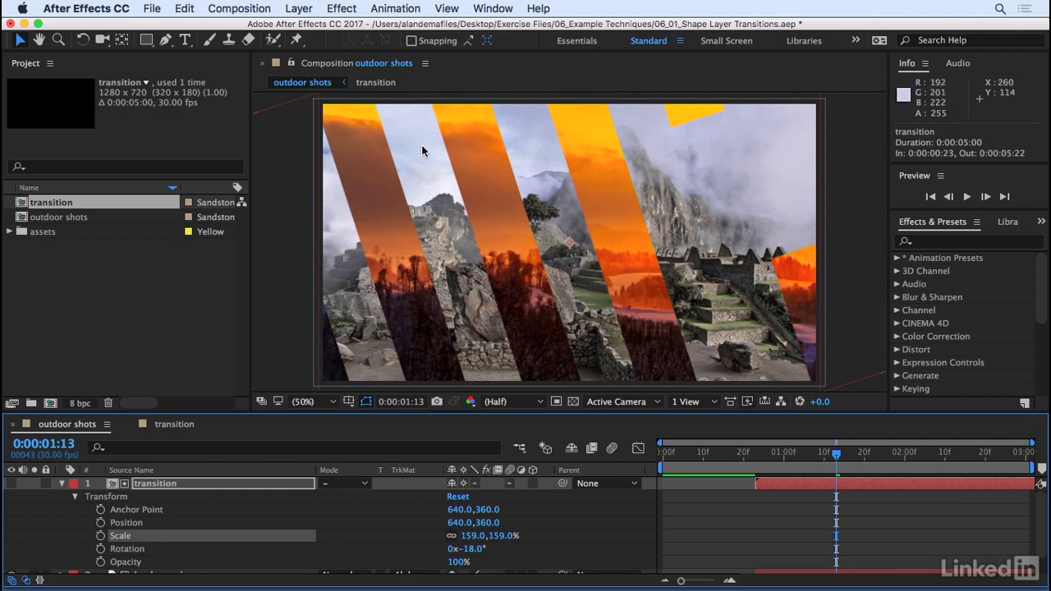
left_click_drag(472, 535, 489, 558)
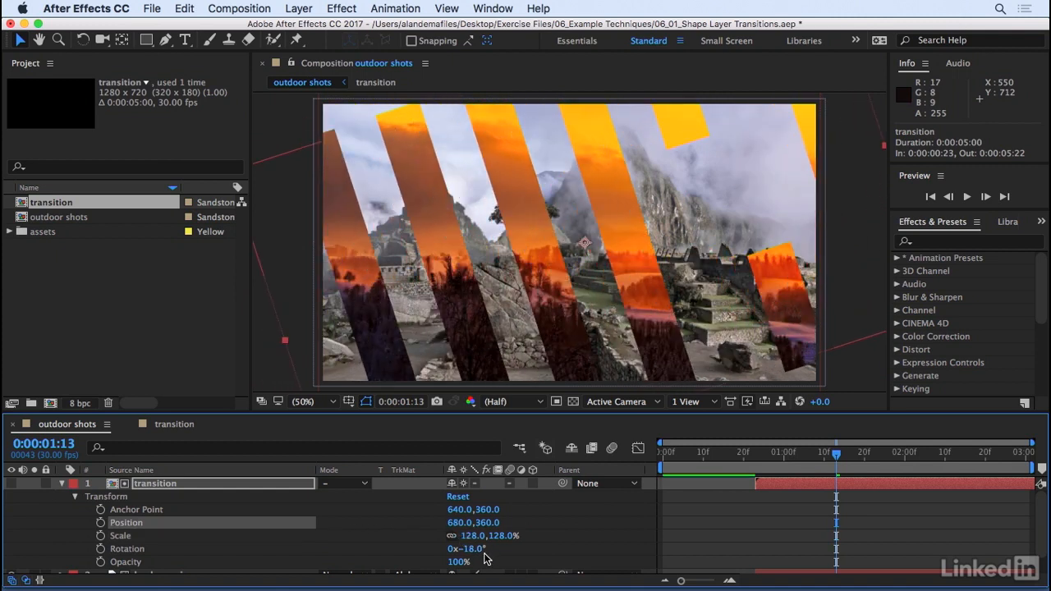
Collapse the transition layer's properties and preview the angled stripe transition from about 0:00:00:19
left_click_drag(808, 453, 739, 456)
key("u")
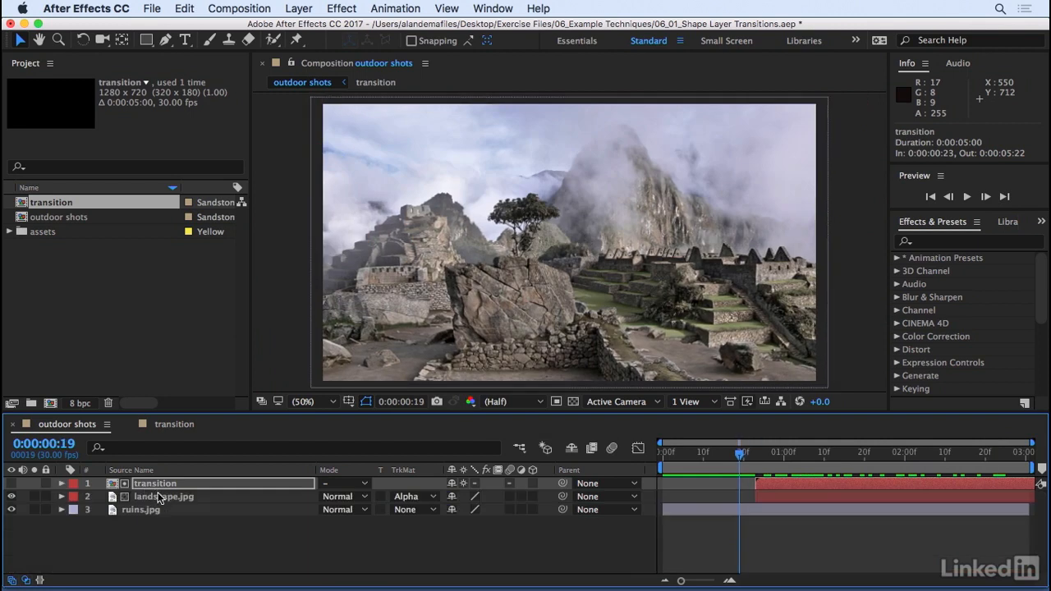
left_click(153, 502)
left_click(157, 485)
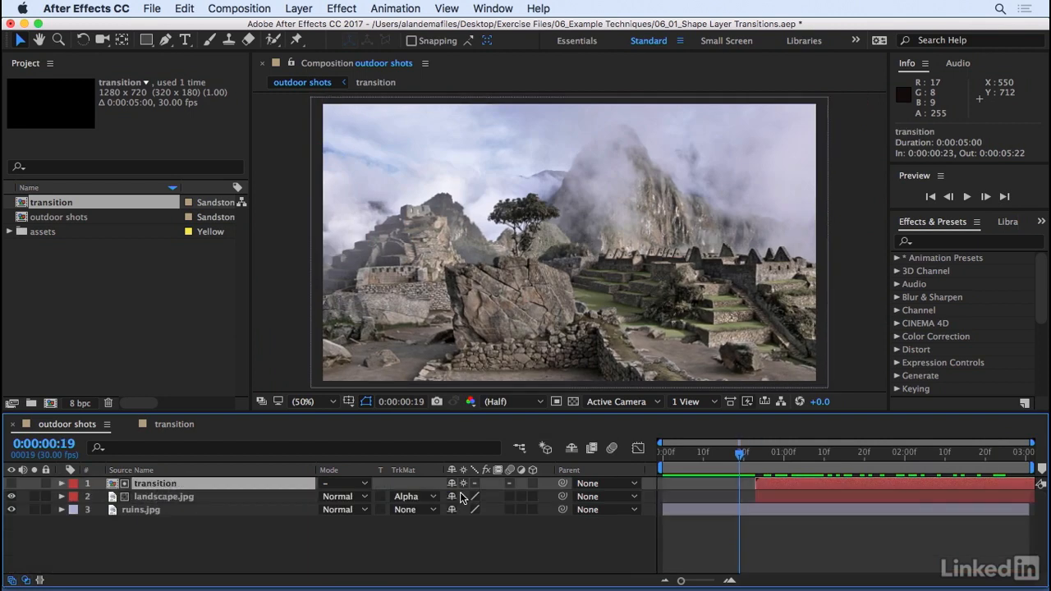
key("space")
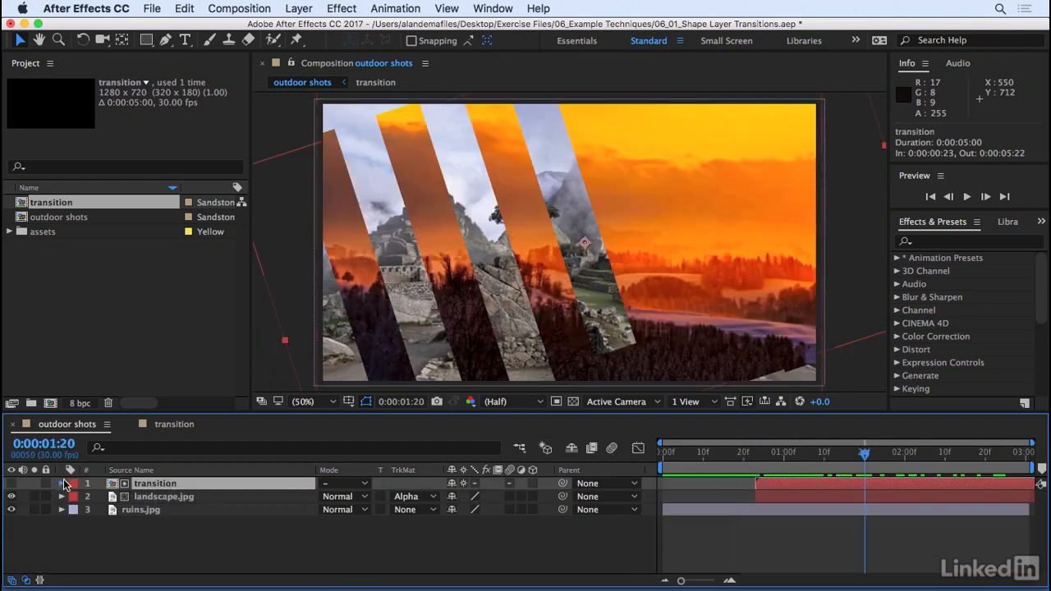
Set the transition layer's rotation to 0°, preview the vertical stripe transition, and collapse the layer's properties
left_click(62, 483)
left_click(473, 549)
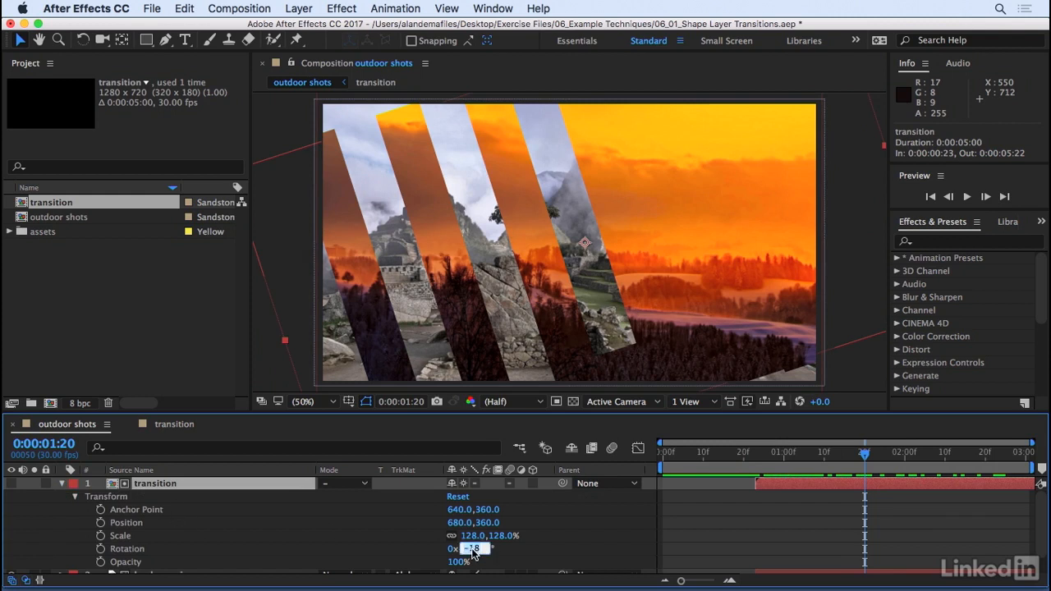
type("0")
key("Return")
left_click(737, 452)
key("space")
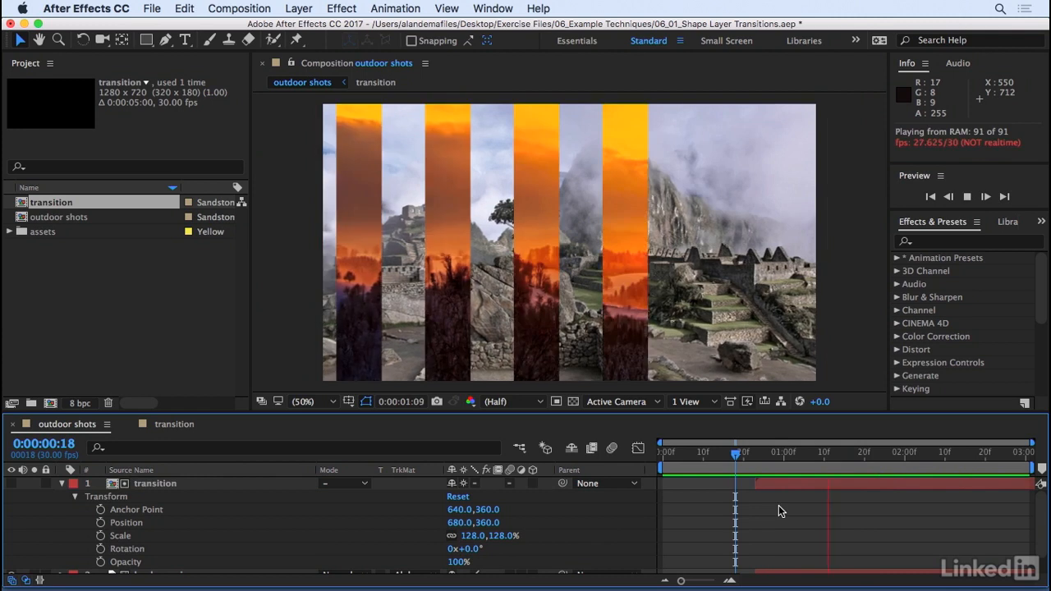
key("space")
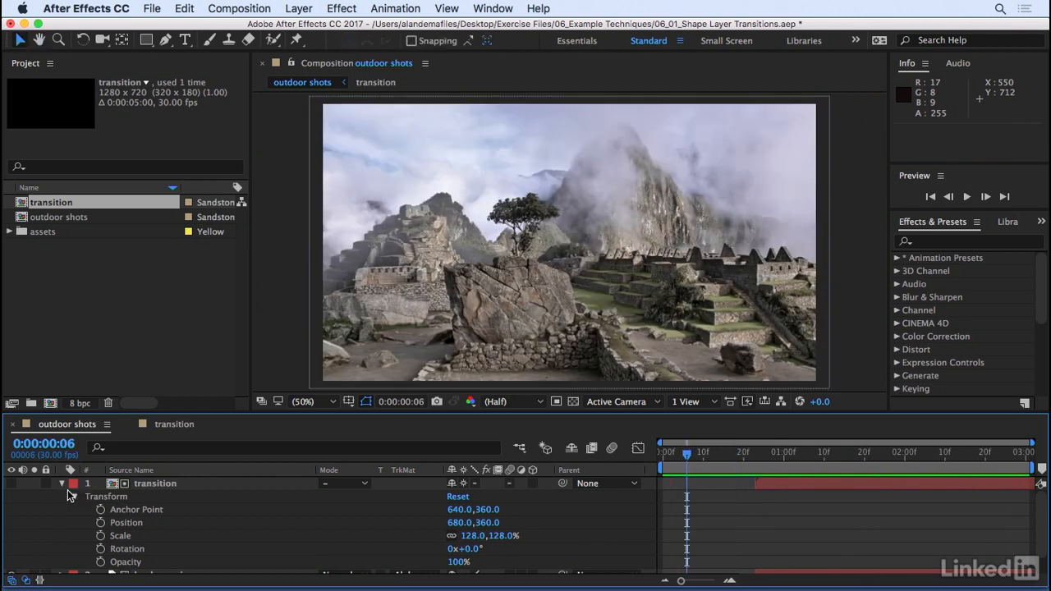
left_click(62, 485)
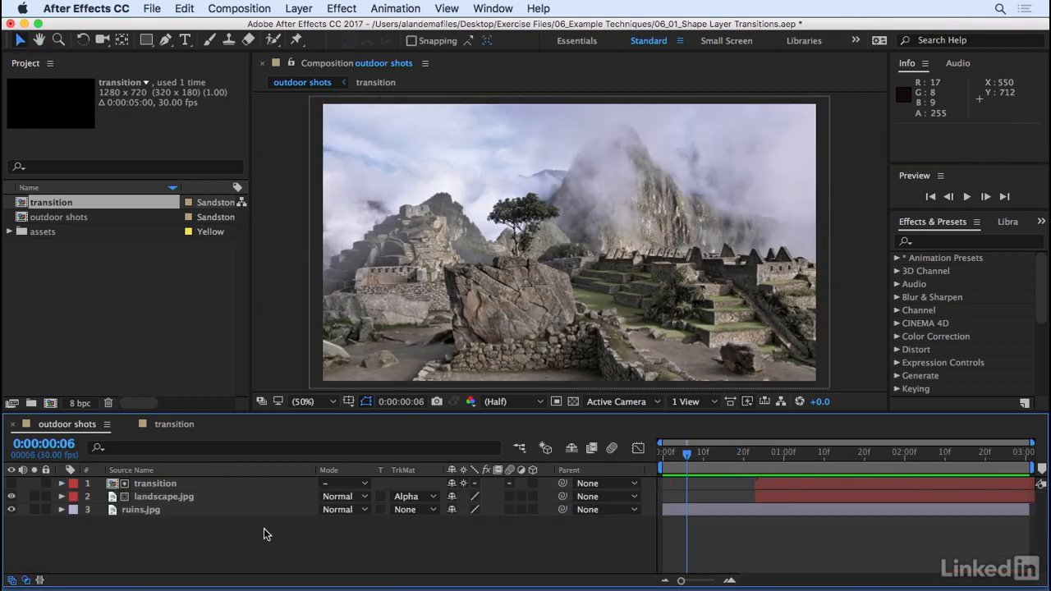